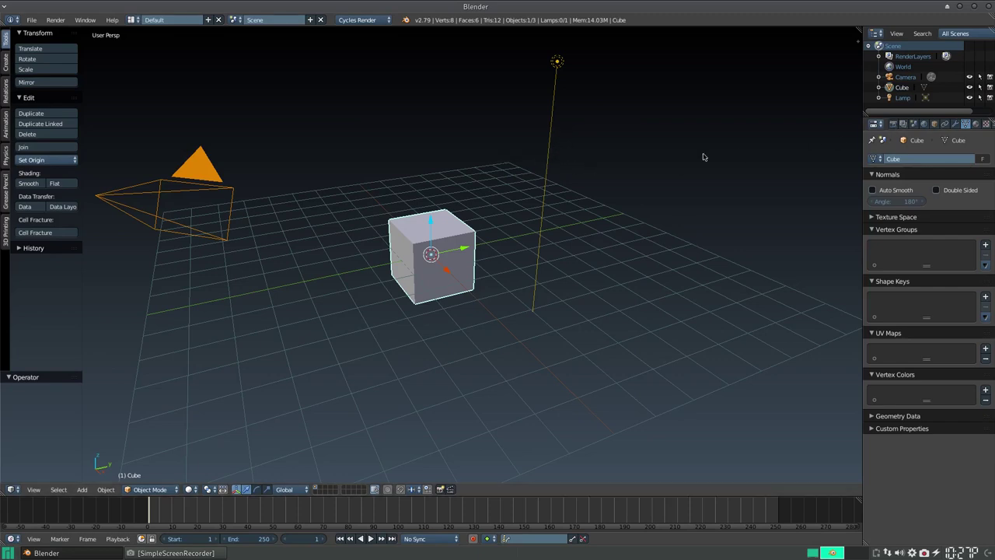
Raise the default cube along the Z axis so it sits off the grid floor
right_click(559, 63)
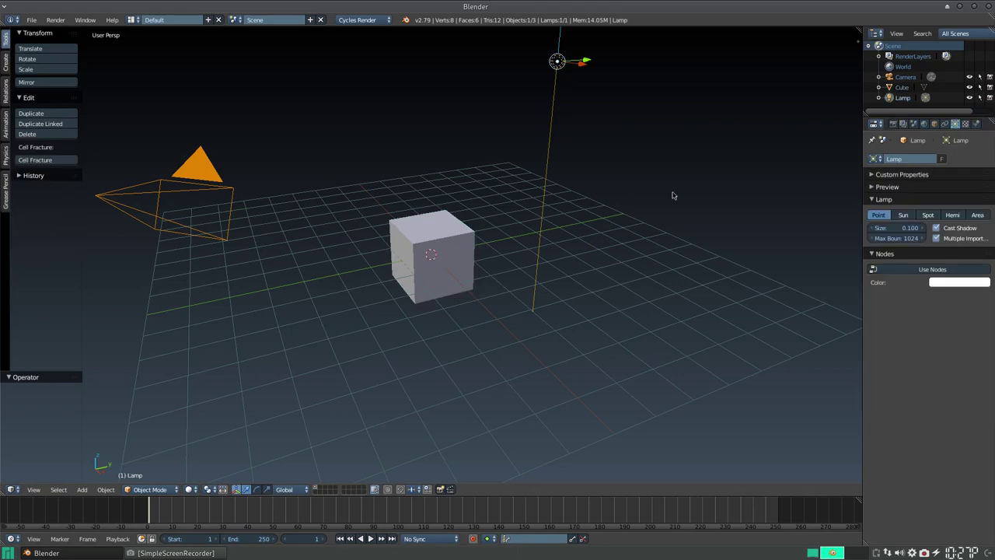
middle_click_drag(375, 226, 489, 219)
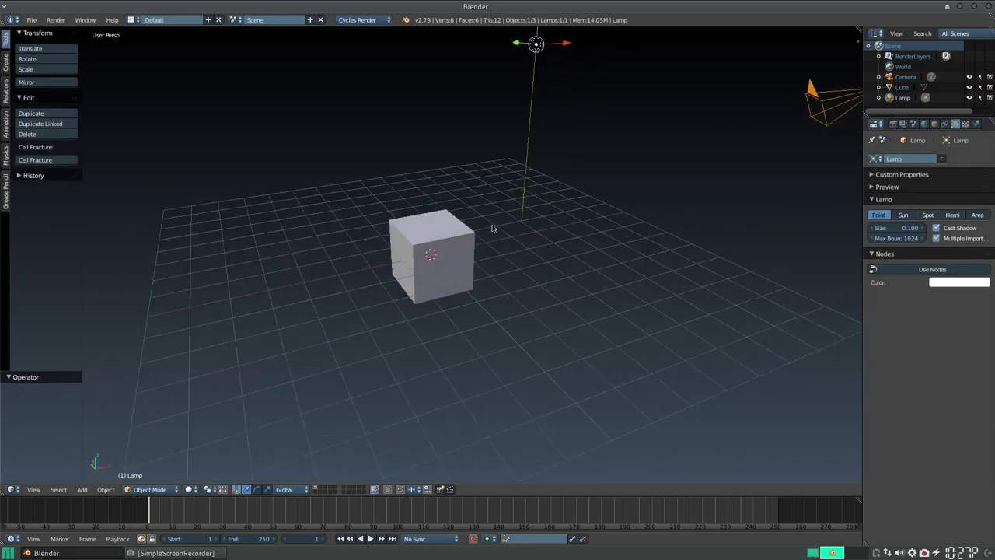
scroll(520, 216, "down", 4)
middle_click_drag(553, 220, 511, 226)
scroll(511, 225, "up", 1)
scroll(511, 225, "up", 1)
scroll(514, 227, "up", 2)
scroll(521, 230, "up", 2)
scroll(527, 231, "down", 2)
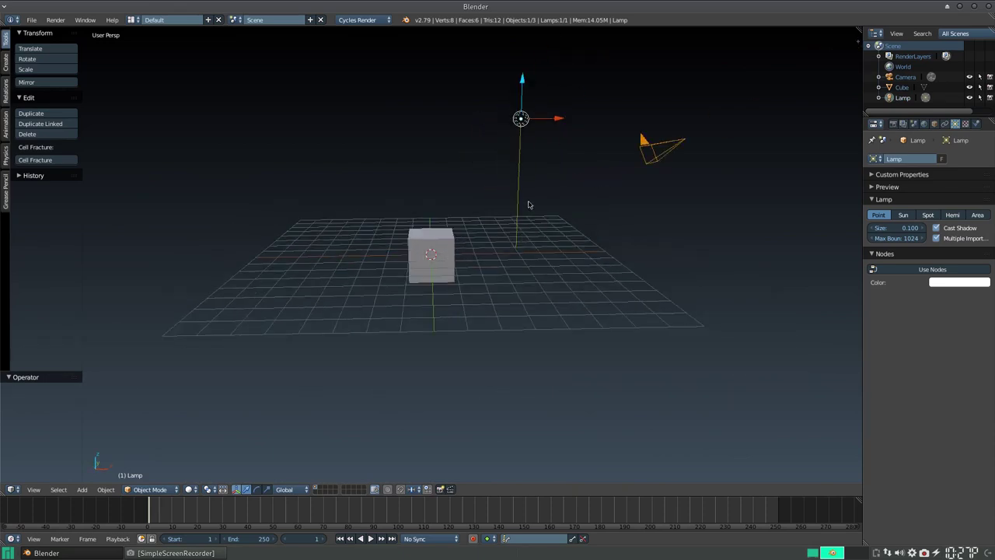
right_click(435, 241)
mouse_move(432, 226)
left_mouse_down("ctrl")
mouse_move(429, 187)
mouse_move(427, 204)
left_mouse_up("ctrl")
Add a plane and scale it about 8.3 times as a floor under the cube
key("shift+a")
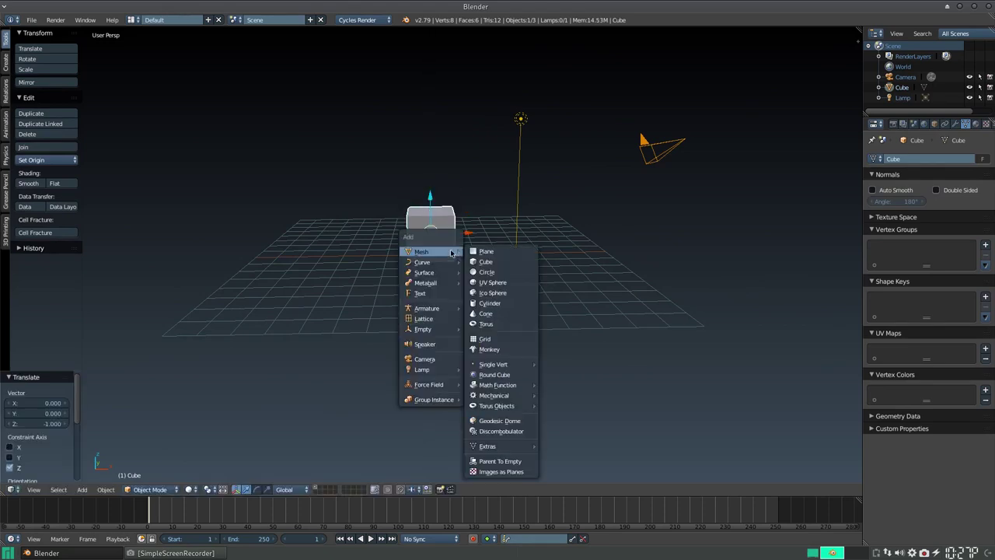
left_click(483, 254)
key("s")
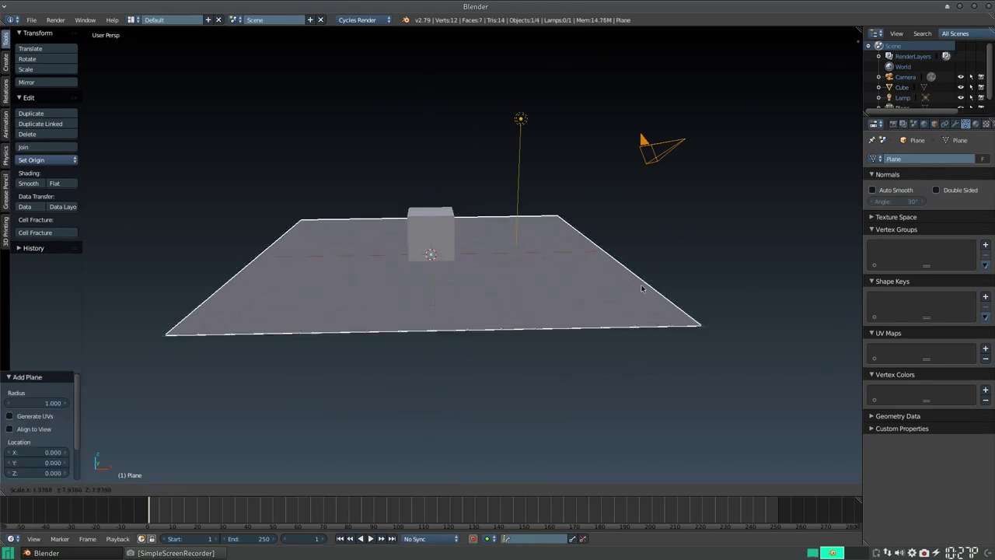
left_click(645, 288)
Move the lamp along the Y axis and change it to a Hemi lamp
right_click(521, 118)
middle_click_drag(521, 118, 532, 160)
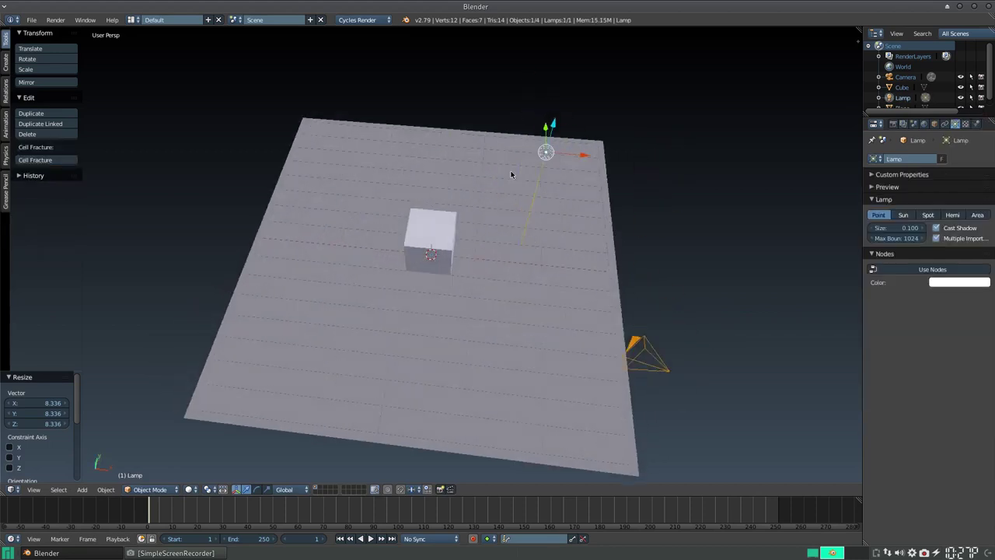
mouse_move(546, 134)
left_mouse_down()
mouse_move(553, 244)
mouse_move(406, 274)
left_mouse_up()
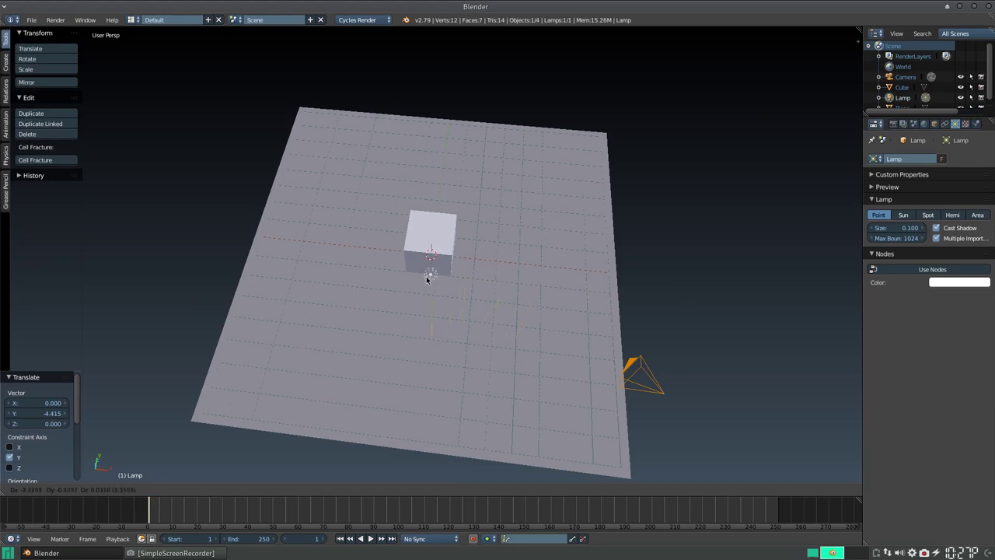
left_click(954, 215)
scroll(426, 311, "down", 3)
mouse_move(444, 296)
middle_mouse_down()
mouse_move(461, 260)
mouse_move(449, 265)
middle_mouse_up()
scroll(449, 265, "up", 3)
scroll(473, 262, "down", 1)
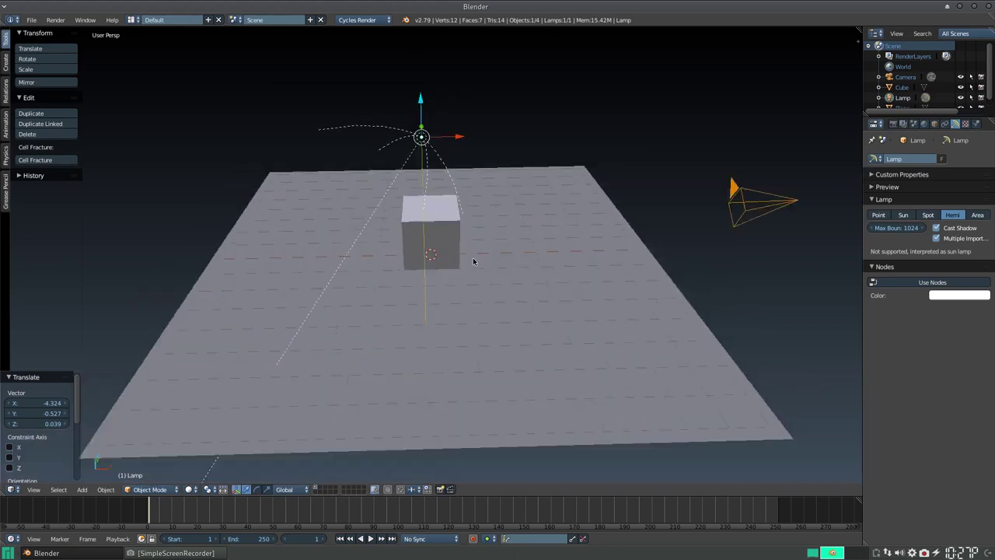
scroll(474, 261, "down", 1)
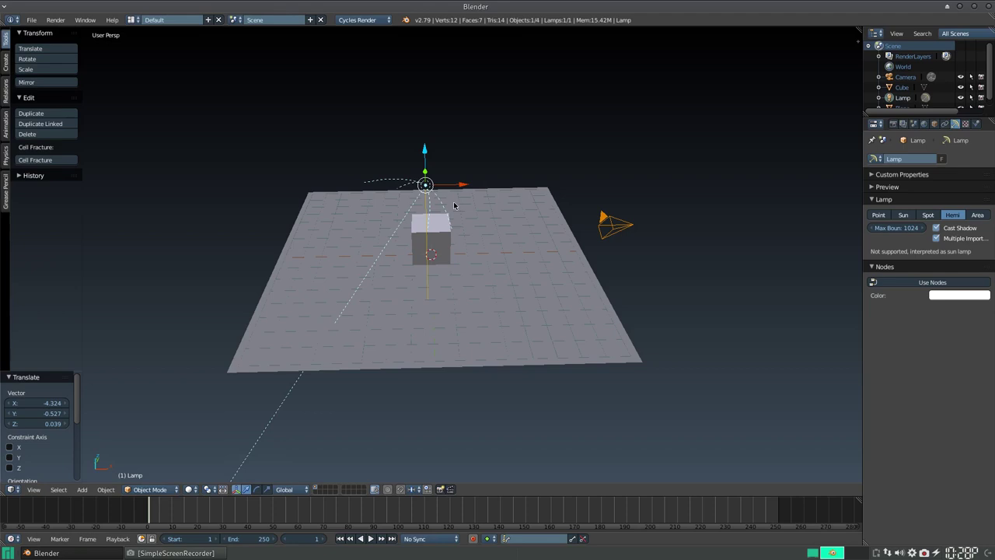
Add a UV sphere, raise it high along Z and enlarge it
key("shift+a")
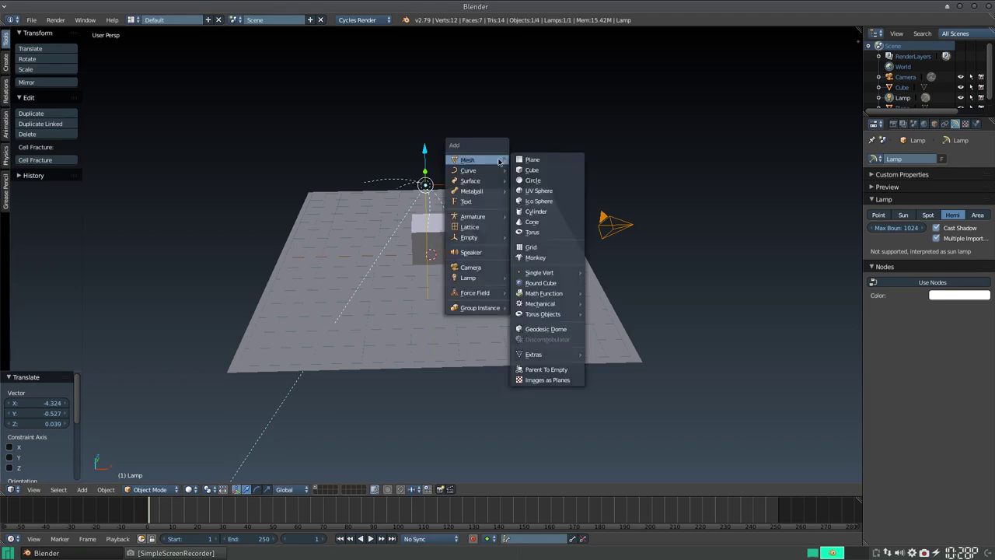
left_click(542, 193)
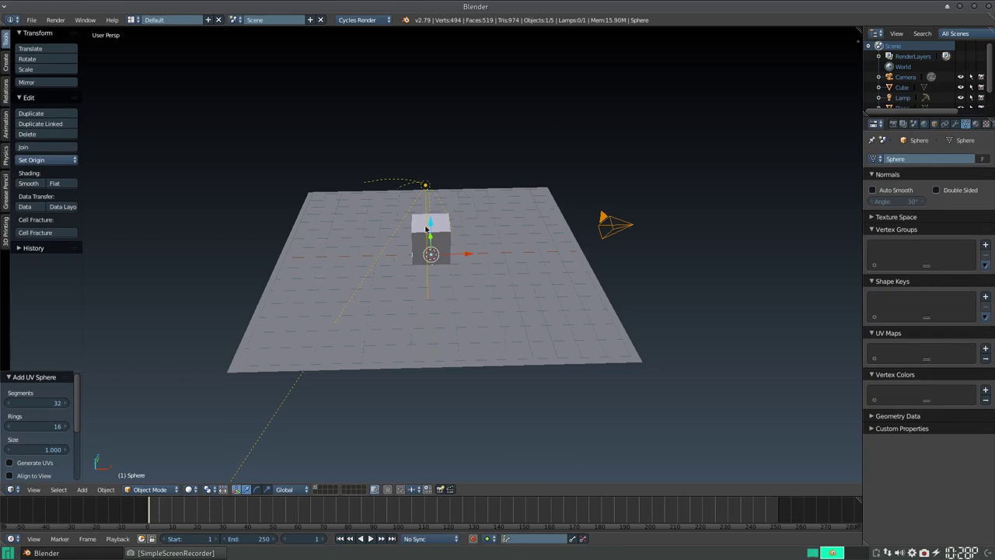
left_click_drag(430, 224, 430, 87)
middle_click_drag(430, 87, 440, 168)
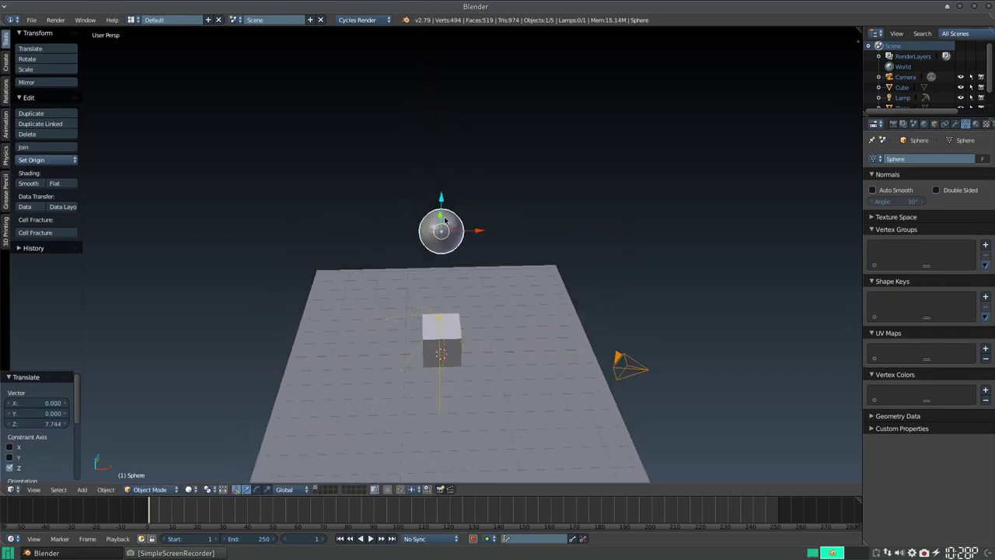
left_click_drag(441, 168, 442, 132)
key("s")
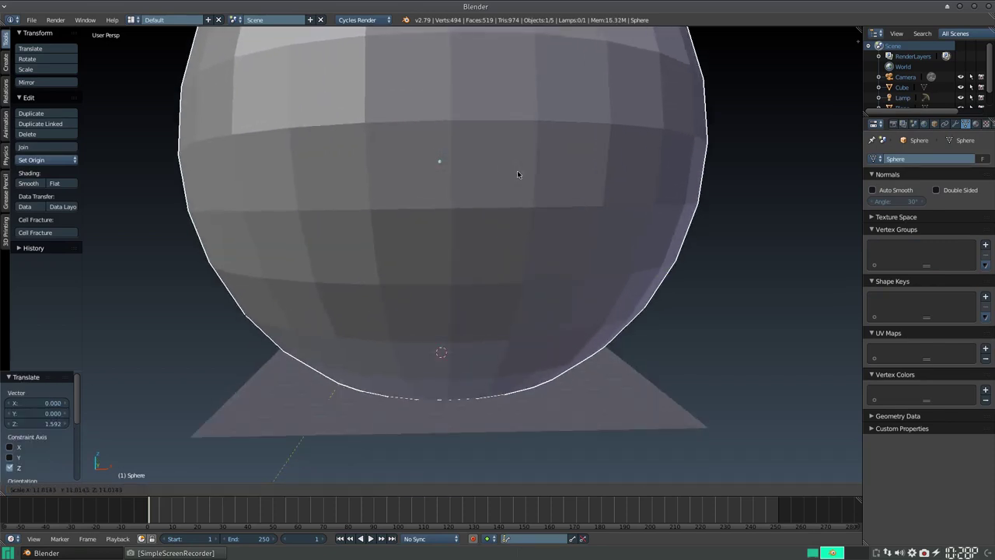
left_click(481, 171)
middle_click_drag(481, 171, 436, 291)
With occlusion off, delete the sphere's lower-half vertices to leave a dome
key("Tab")
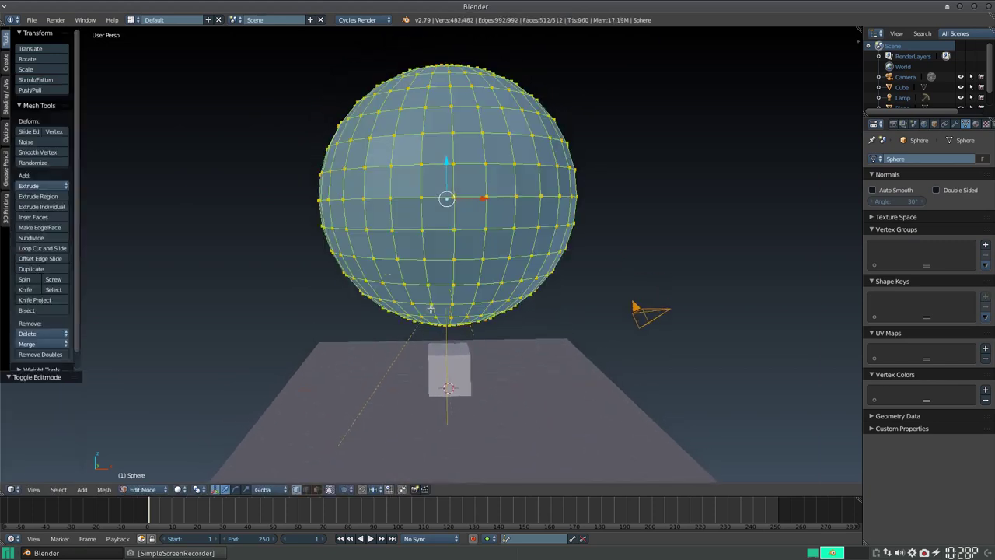
left_click(331, 489)
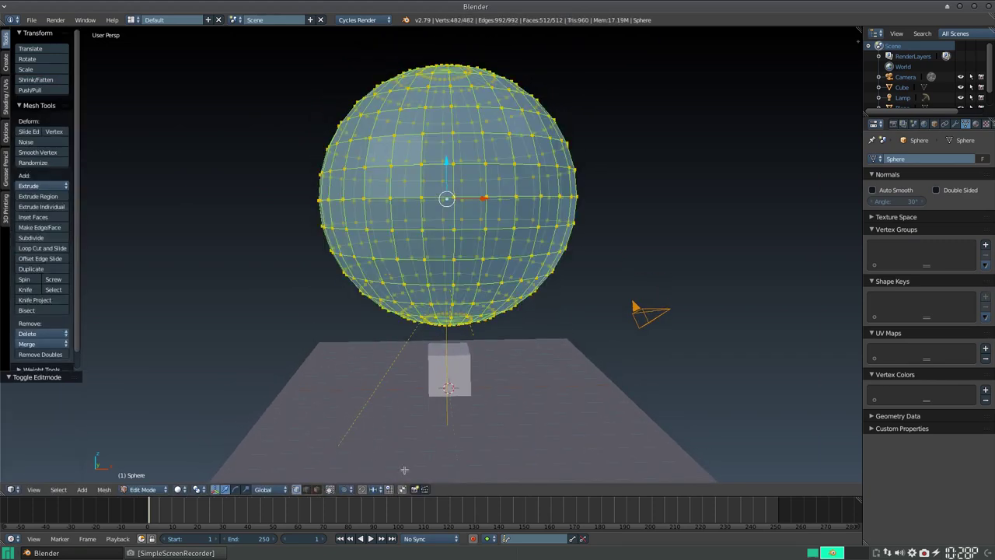
key("a")
key("b")
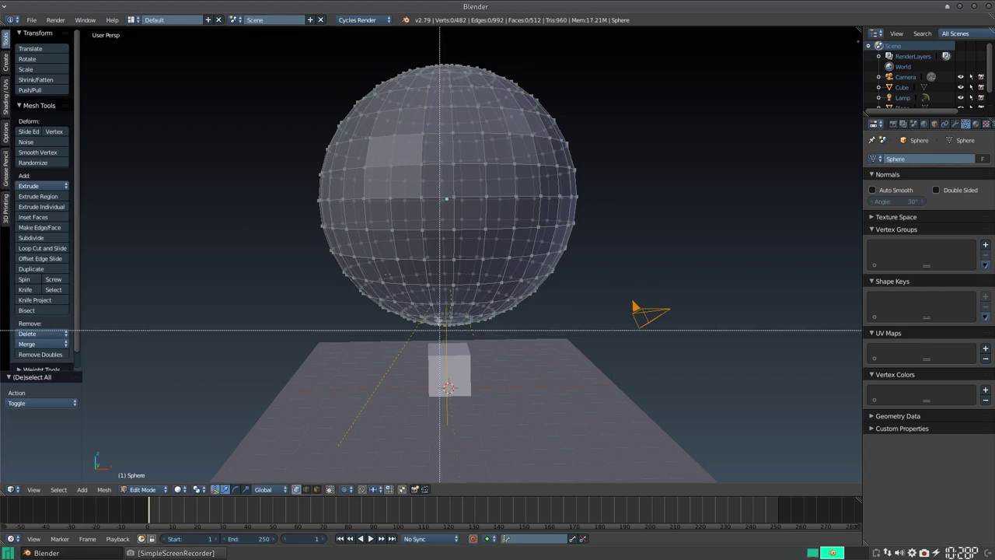
left_click_drag(286, 206, 609, 354)
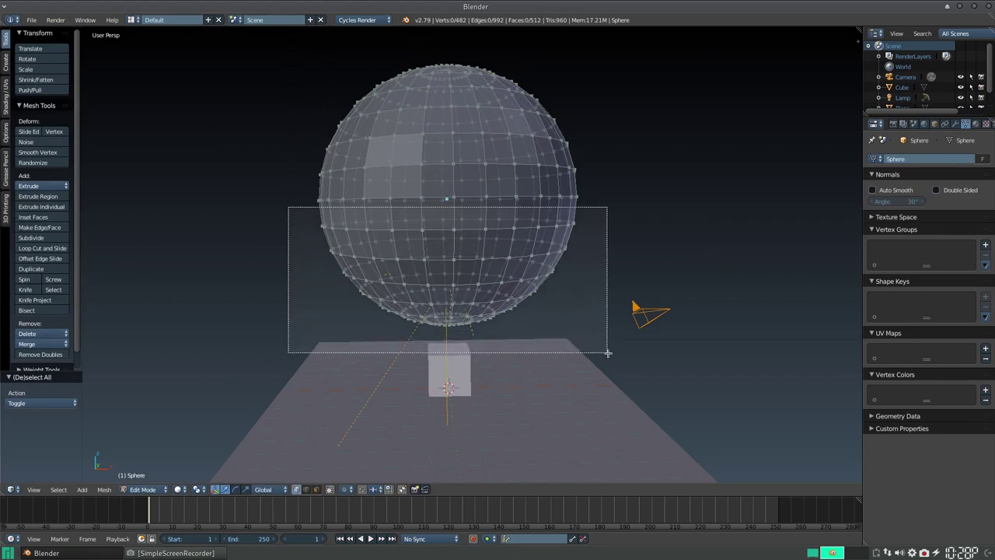
key("x")
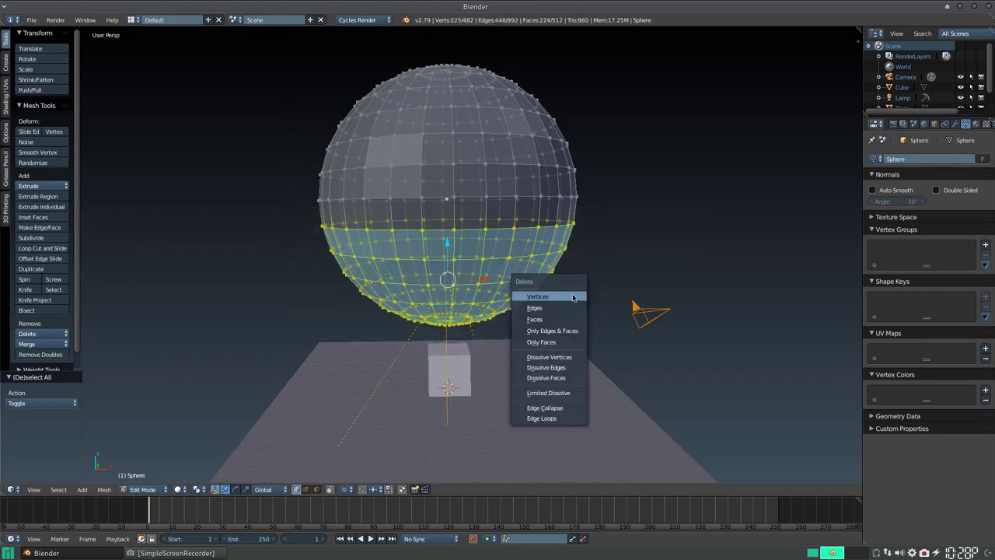
left_click(573, 297)
key("Tab")
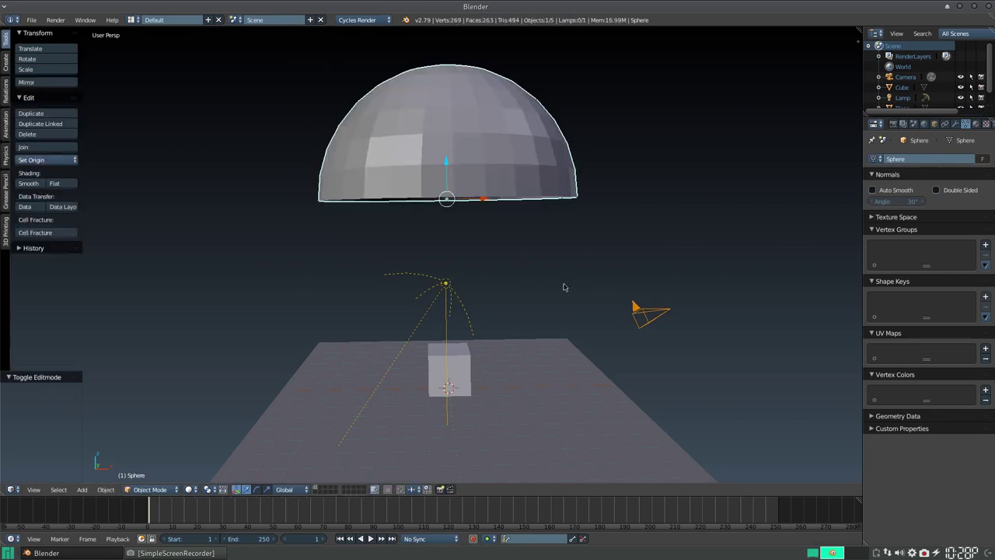
Scale the dome to 1.338 and lower it 3.085 along Z
key("s")
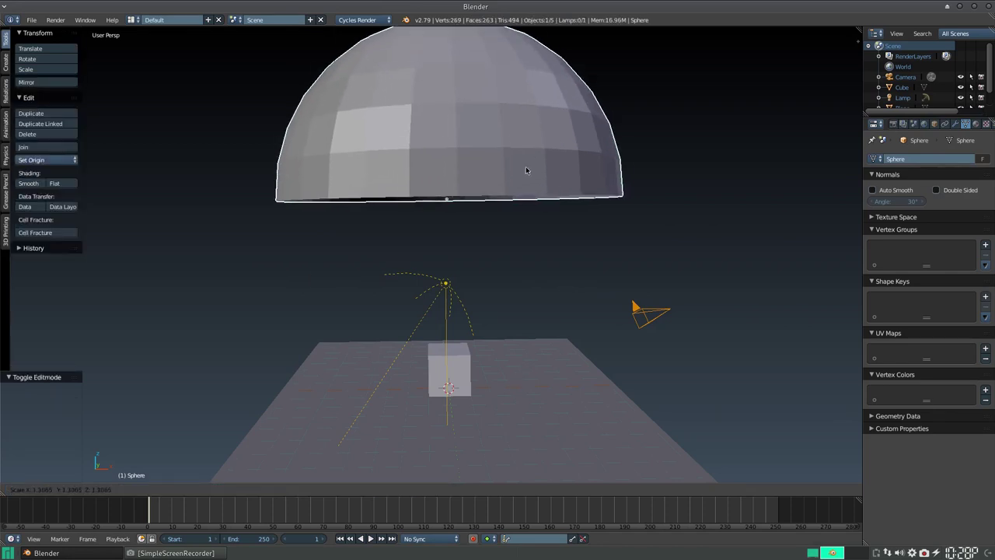
left_click(527, 170)
left_click_drag(449, 161, 450, 227)
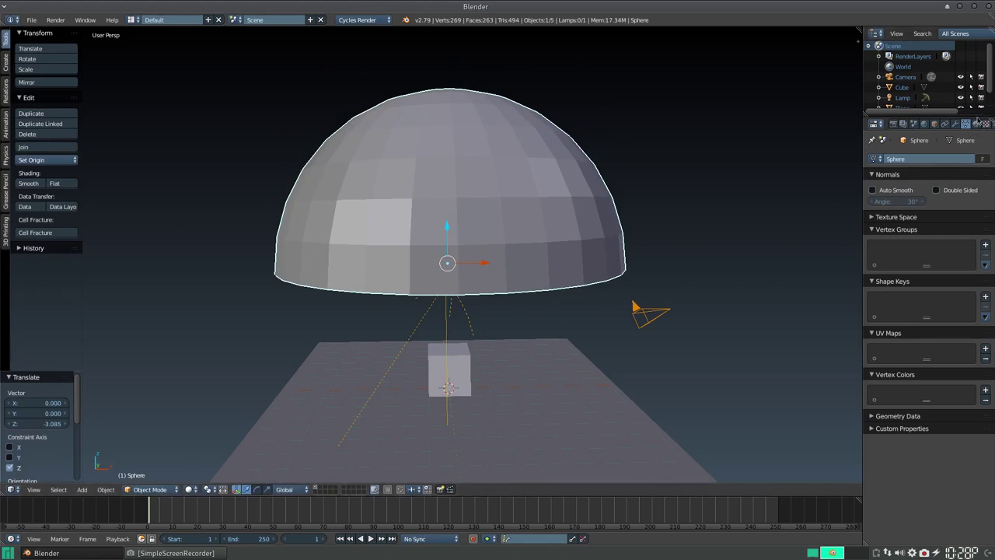
Give the dome a new material with an Emission surface shader
left_click(977, 124)
left_click(915, 193)
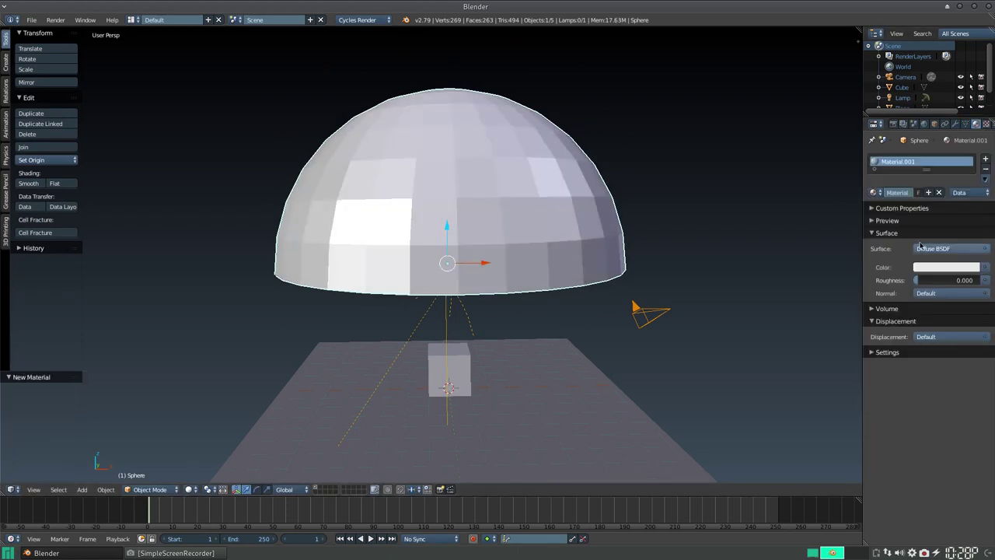
left_click(924, 248)
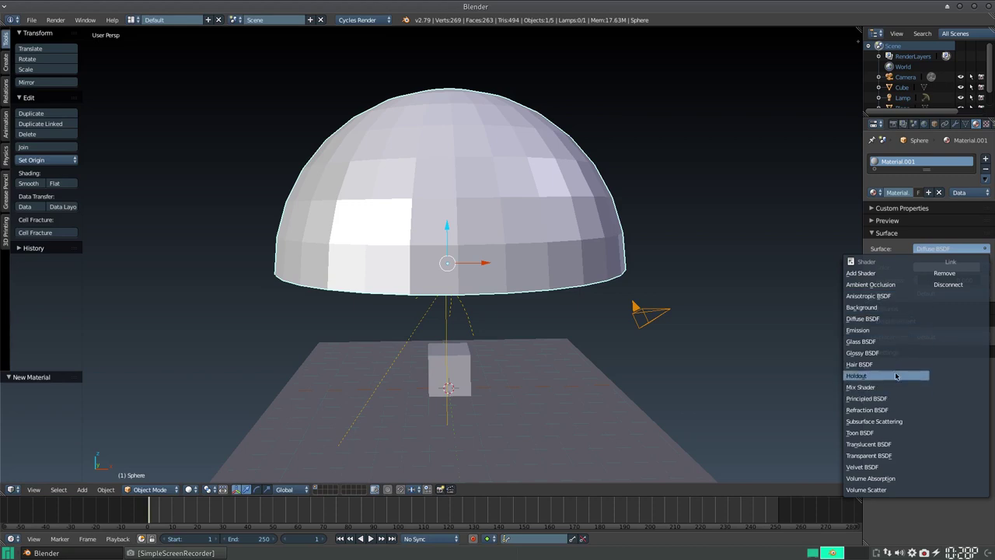
left_click(883, 329)
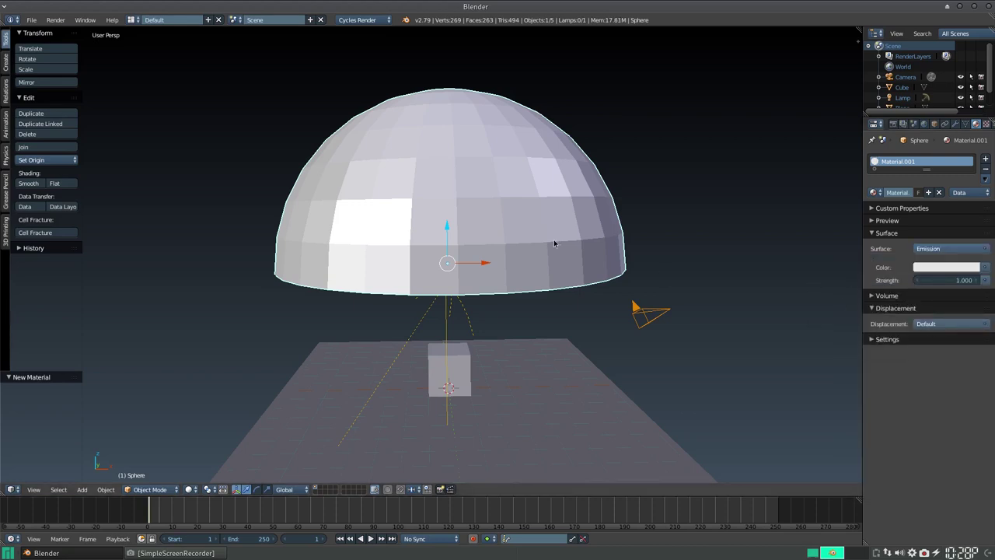
Delete the dome sphere and switch the hemi lamp to Use Nodes
key("x")
left_click(470, 237)
right_click(444, 283)
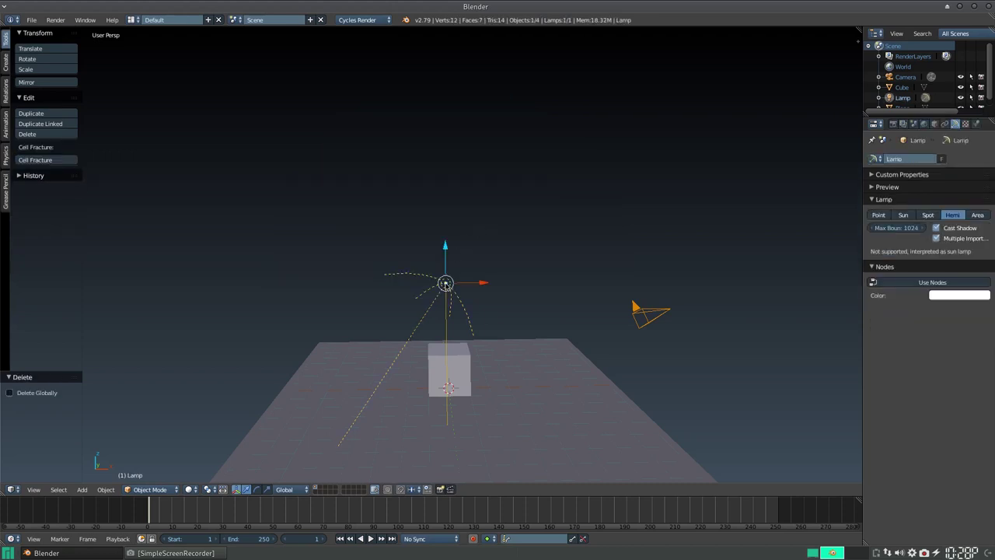
left_click(914, 283)
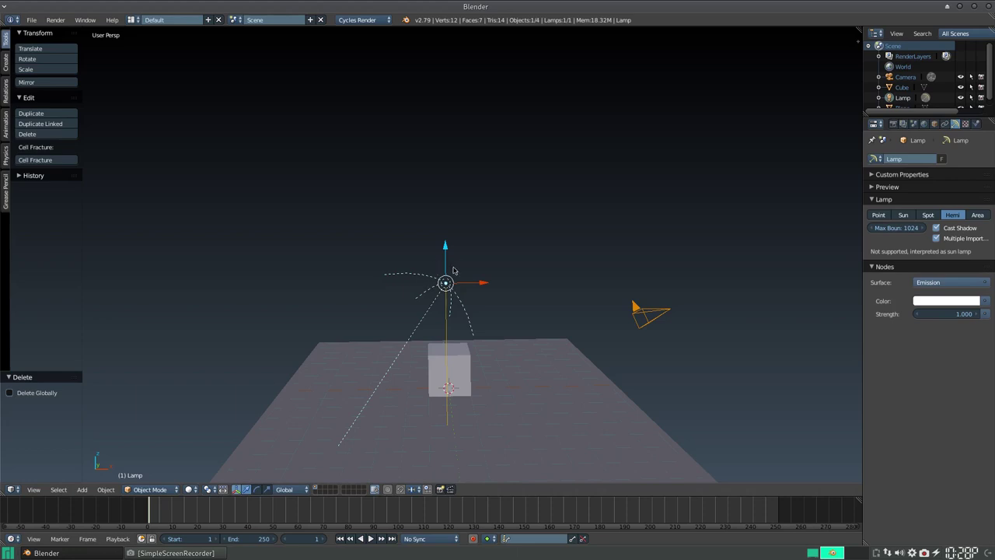
Move the hemi lamp along Y, then raise it 1.272 on Z above the cube
middle_click_drag(479, 289, 359, 350)
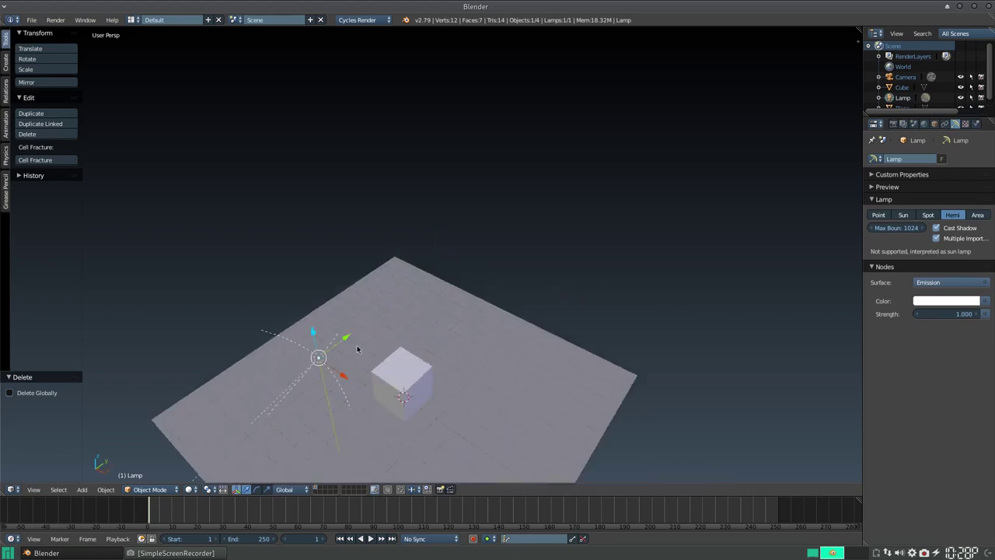
key("g")
key("y")
left_click(429, 303)
mouse_move(429, 302)
middle_mouse_down()
mouse_move(529, 283)
mouse_move(502, 271)
mouse_move(499, 246)
middle_mouse_up()
key("g")
key("z")
left_click(496, 196)
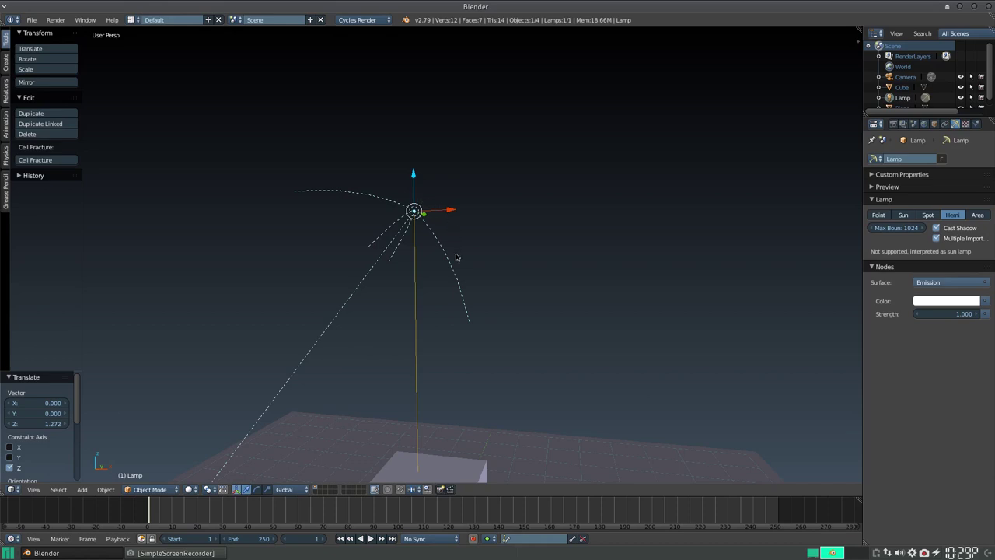
middle_click_drag(526, 288, 458, 314)
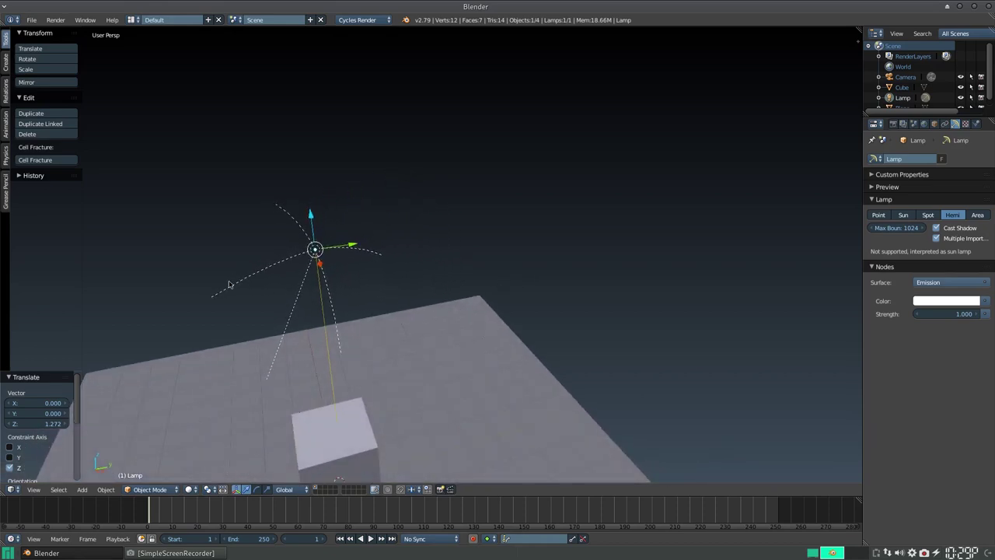
mouse_move(241, 296)
middle_mouse_down()
mouse_move(330, 289)
mouse_move(327, 276)
middle_mouse_up()
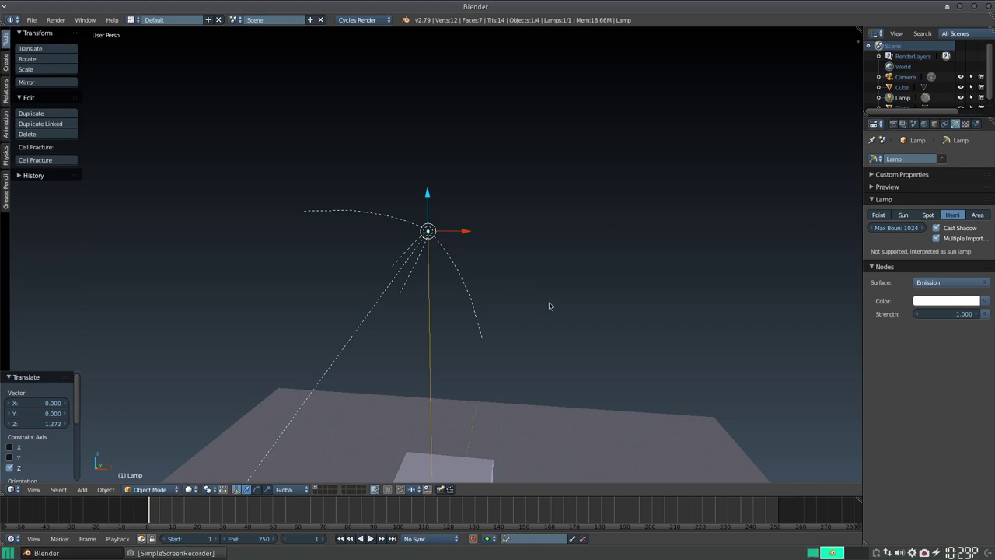
scroll(582, 298, "down", 1)
scroll(582, 298, "down", 2)
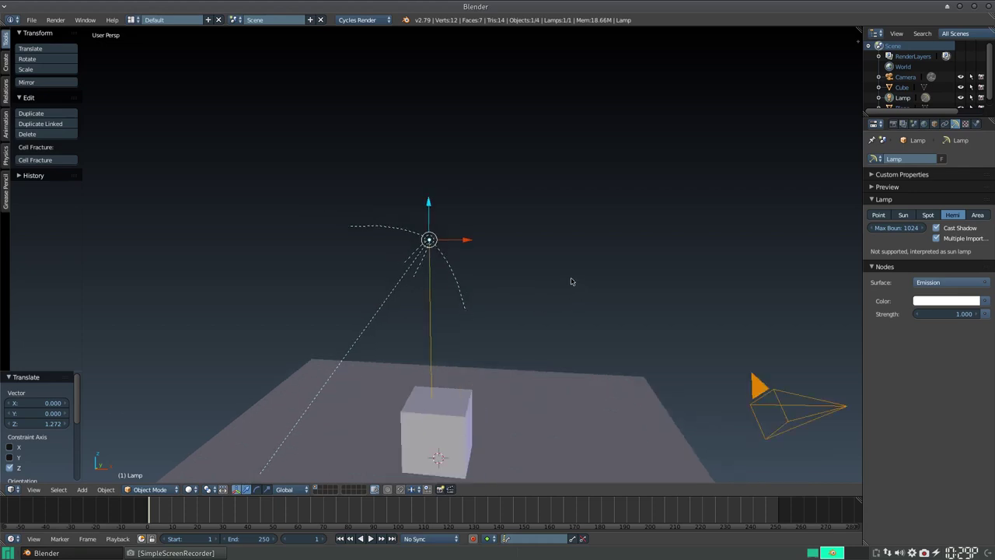
middle_click_drag(557, 311, 631, 234, "shift")
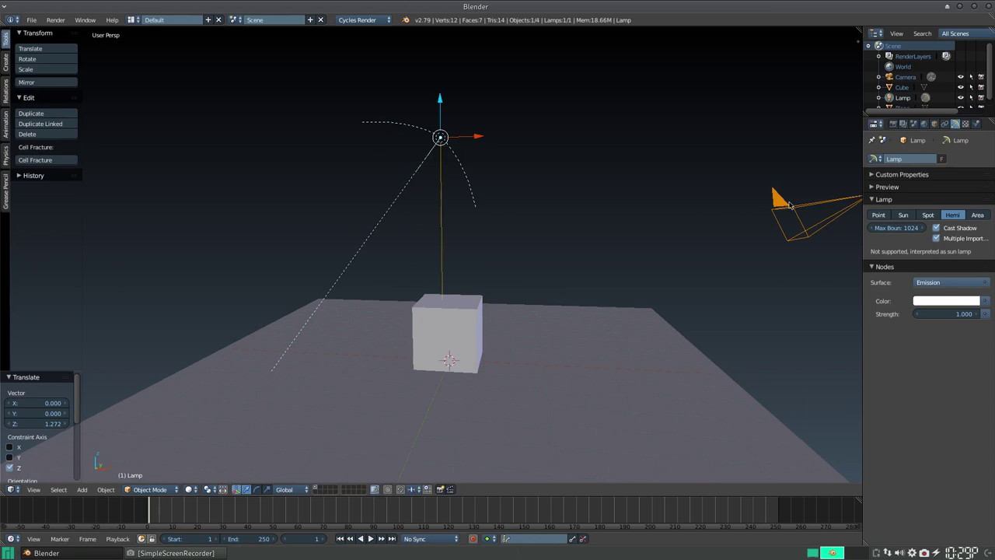
Preview the scene in Cycles rendered shading and turn off the lamp's Cast Shadow
key("shift+z")
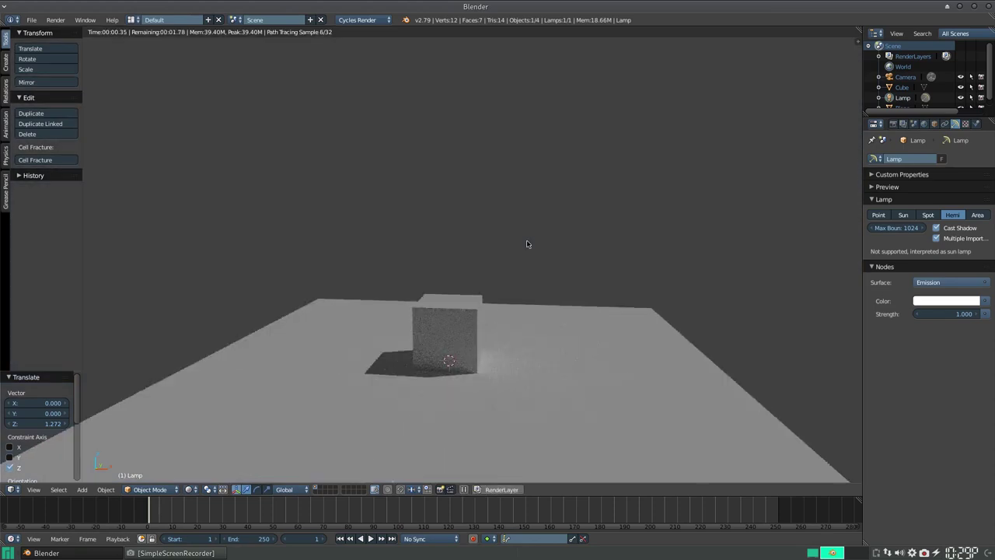
scroll(505, 248, "down", 2)
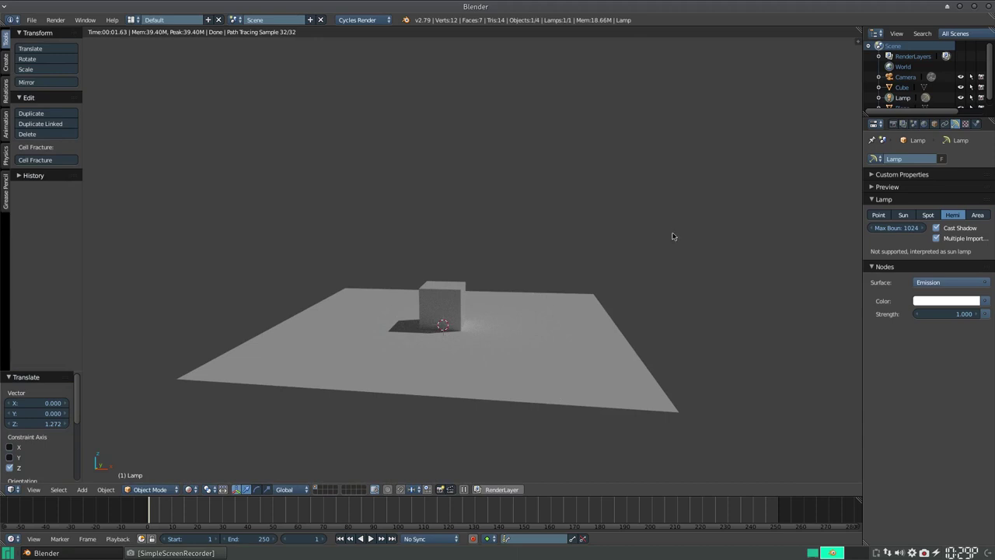
left_click(950, 229)
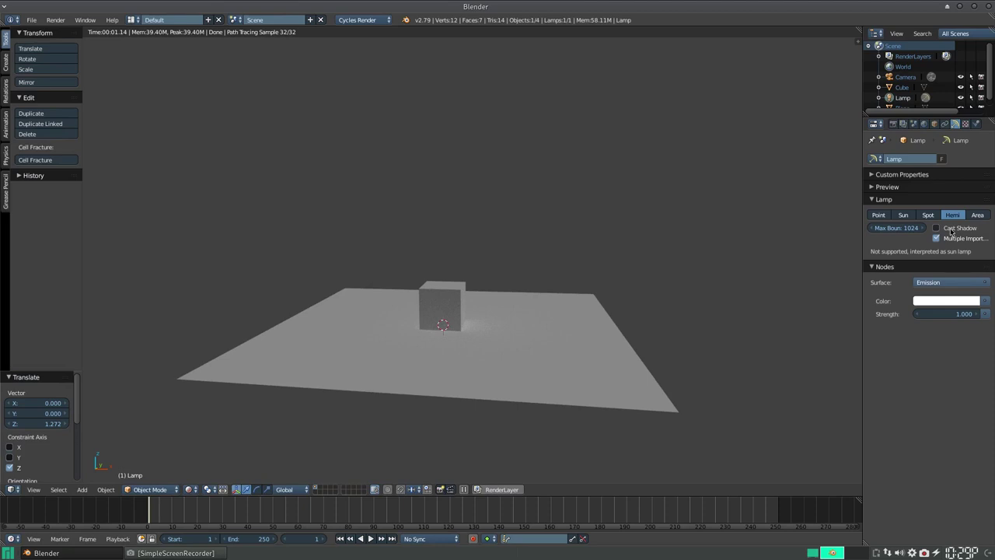
Set the hemi lamp's Max Bounces to 1 and go back to solid shading
left_click(906, 227)
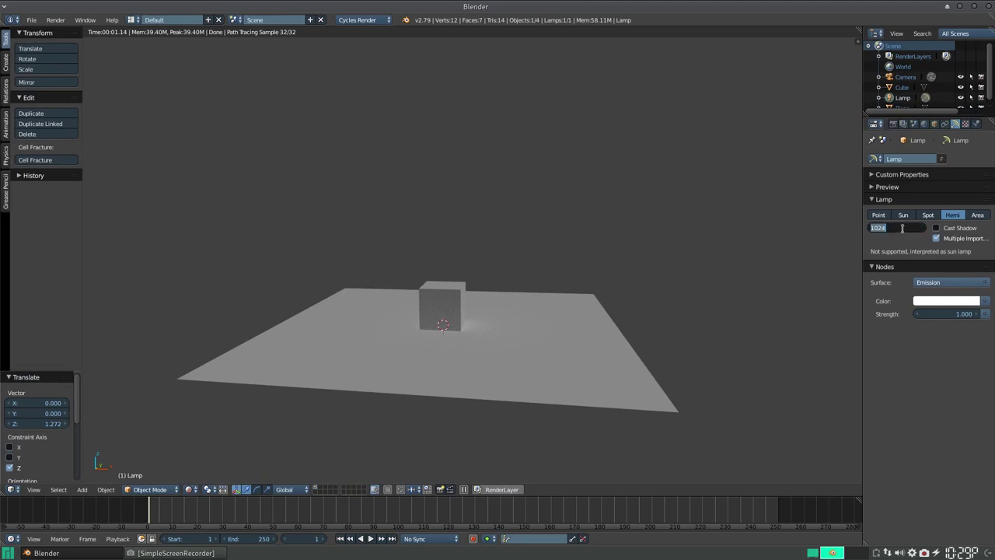
type("1")
key("Return")
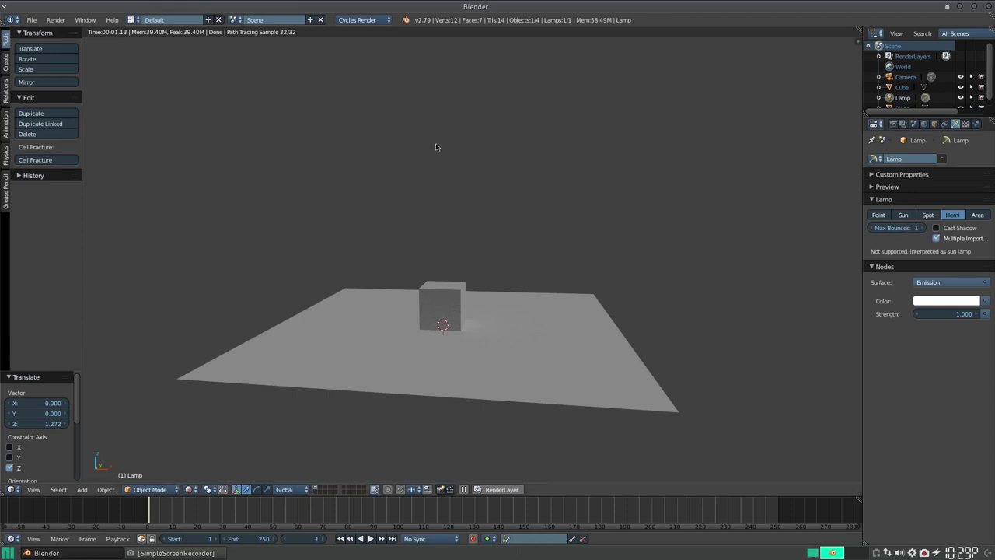
key("shift+z")
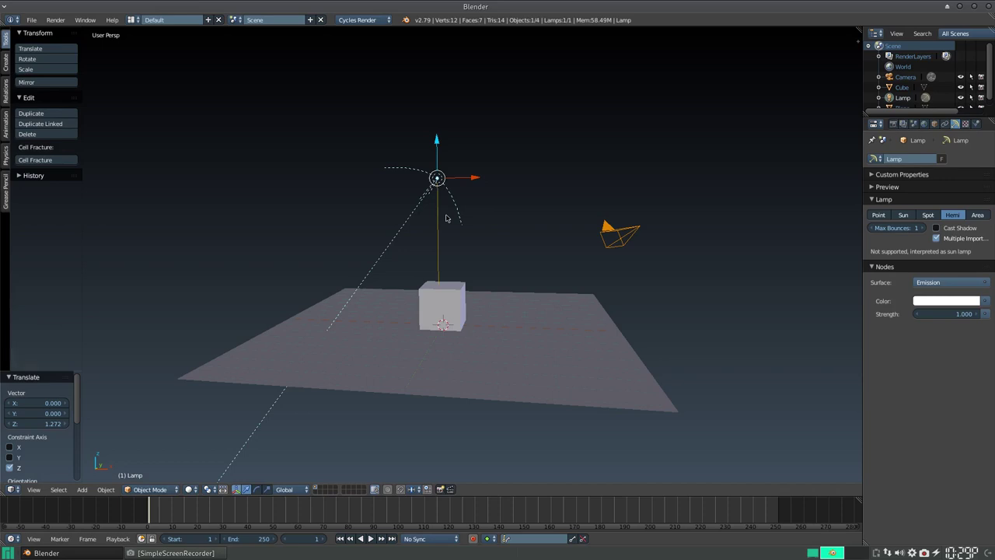
In rendered preview, turn Cast Shadow back on for the hemi lamp
key("shift+z")
key("g")
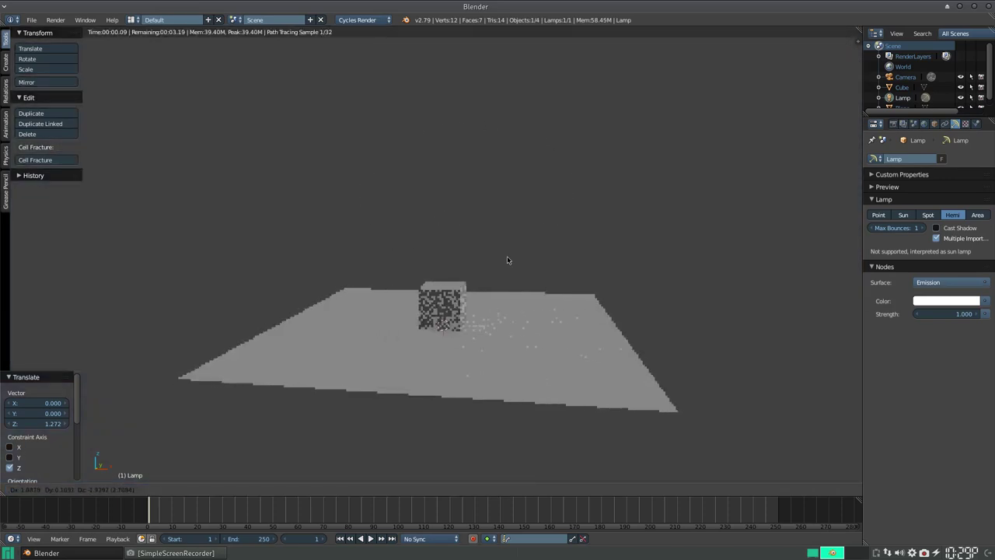
left_click(461, 249)
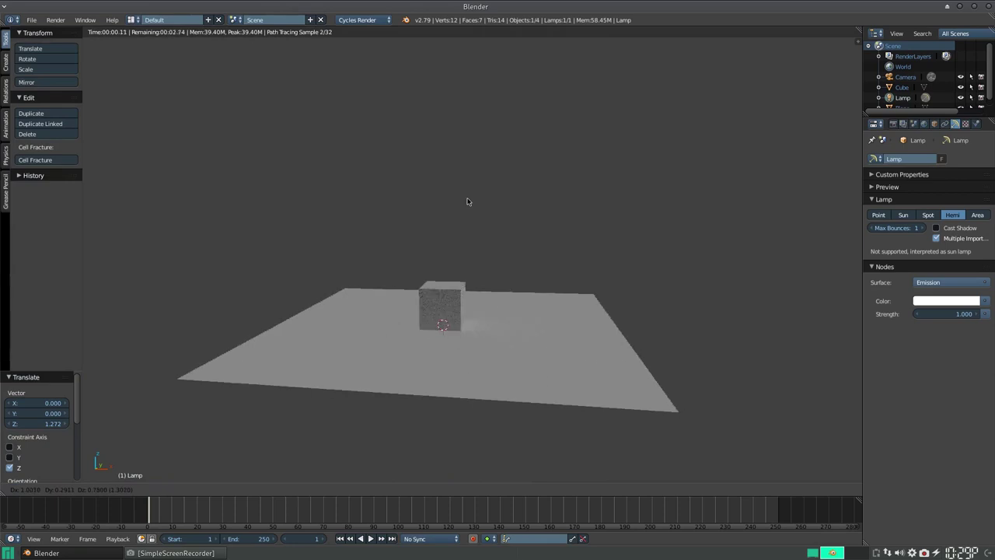
left_click(945, 229)
key("g")
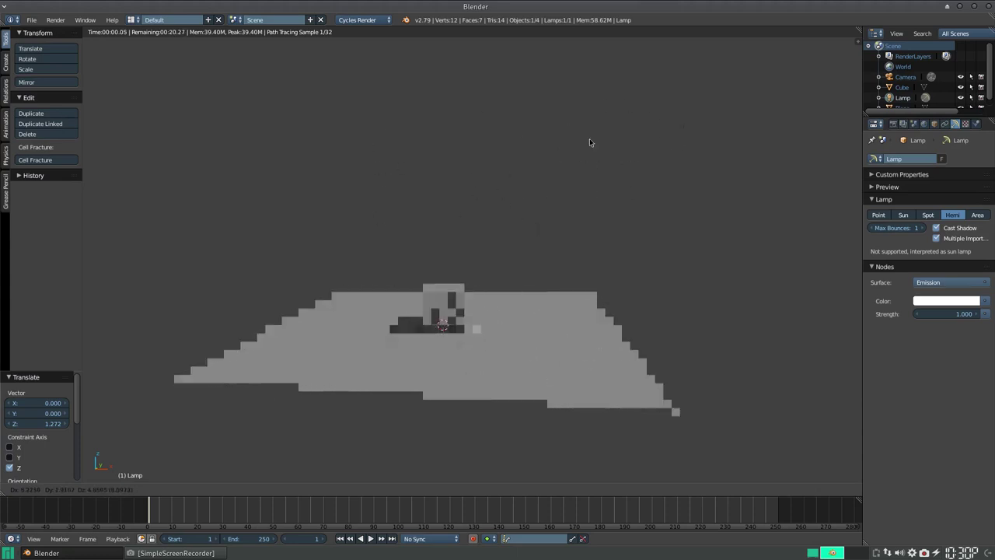
right_click(559, 169)
mouse_move(623, 180)
middle_mouse_down()
mouse_move(542, 209)
mouse_move(626, 185)
middle_mouse_up()
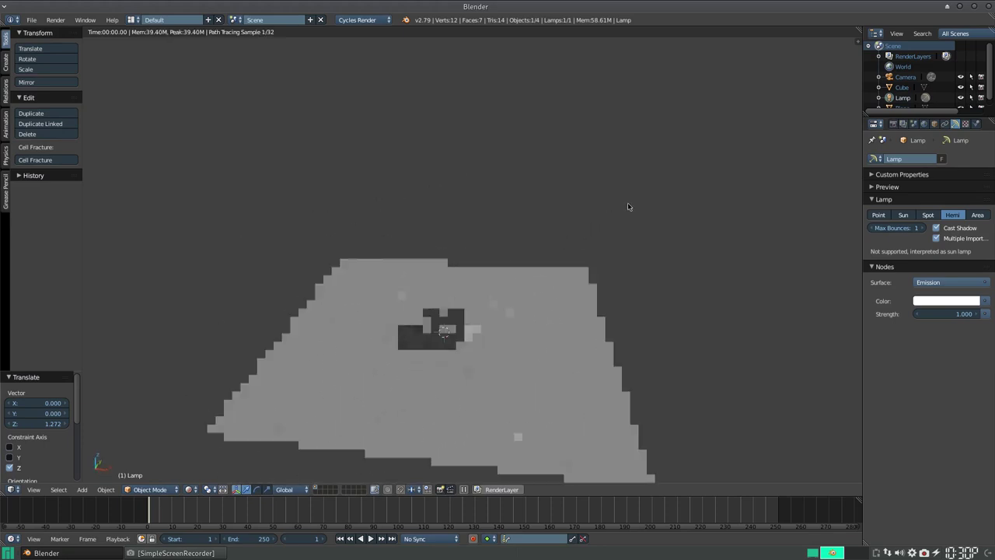
Slide the hemi lamp along X to 4.983 and view it rendered
key("shift+z")
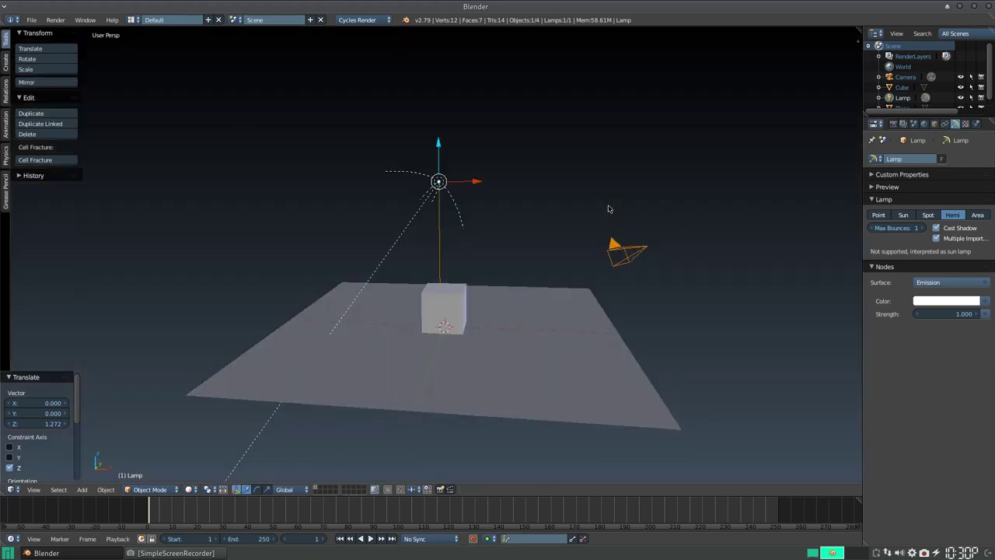
left_click_drag(476, 184, 582, 184)
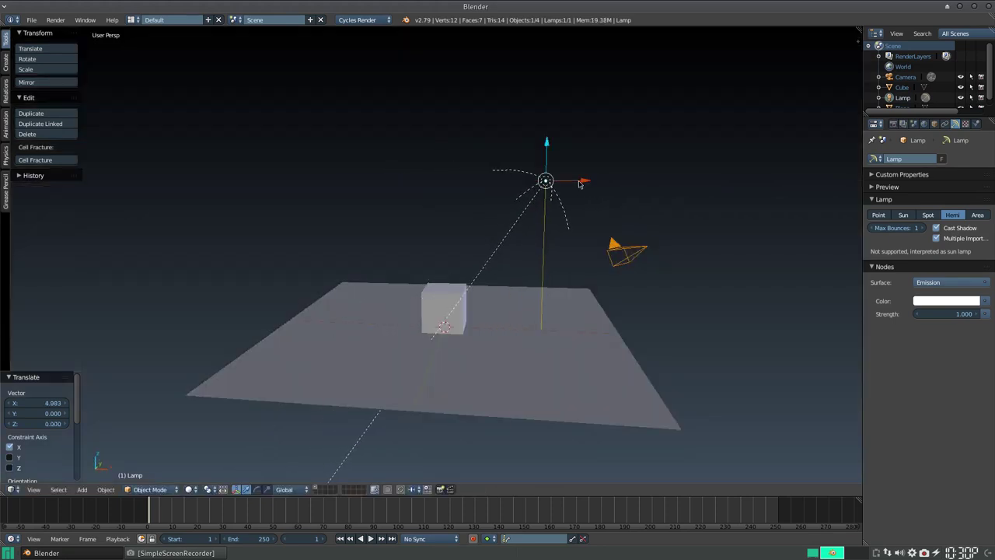
key("shift+z")
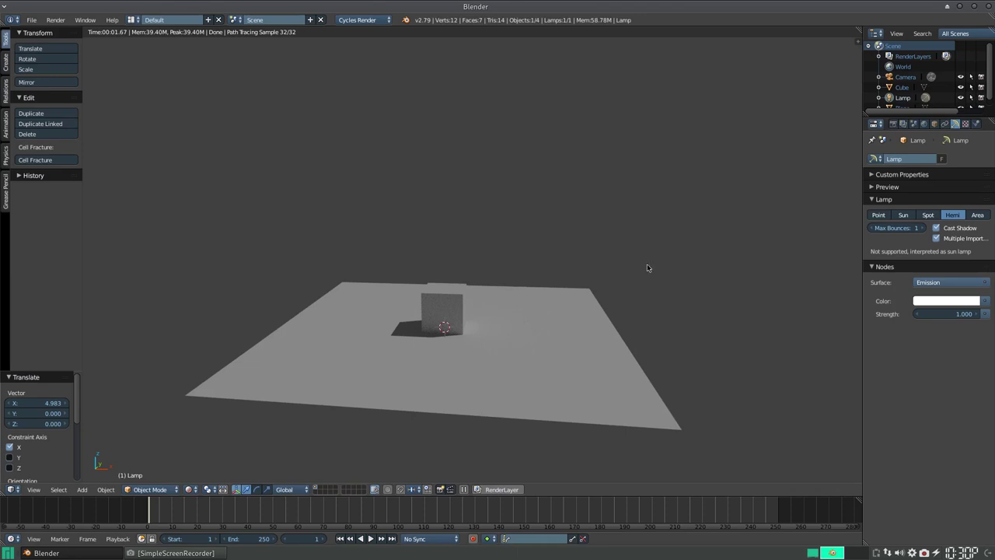
Rotate the hemi lamp -10.3° about Z, then return to solid shading
key("r")
key("y")
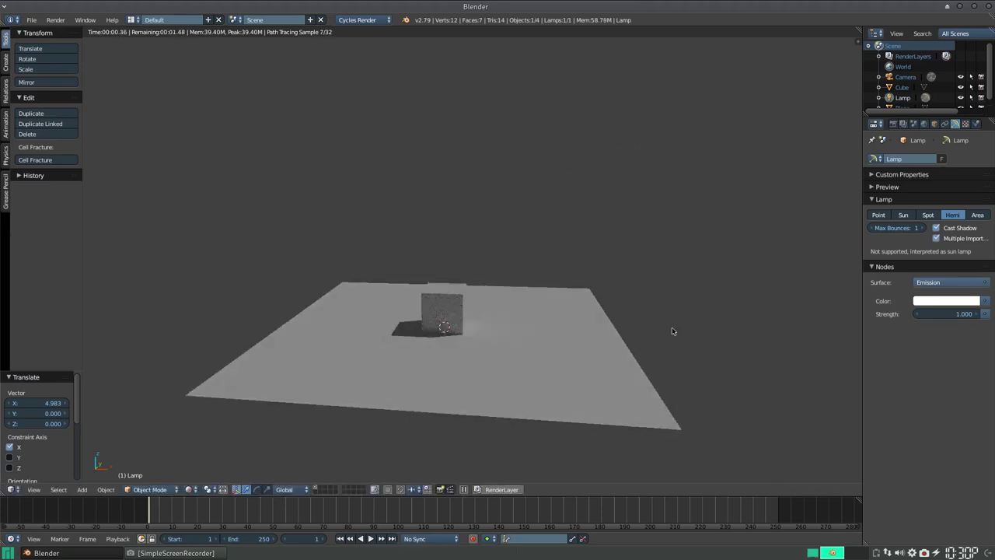
key("z")
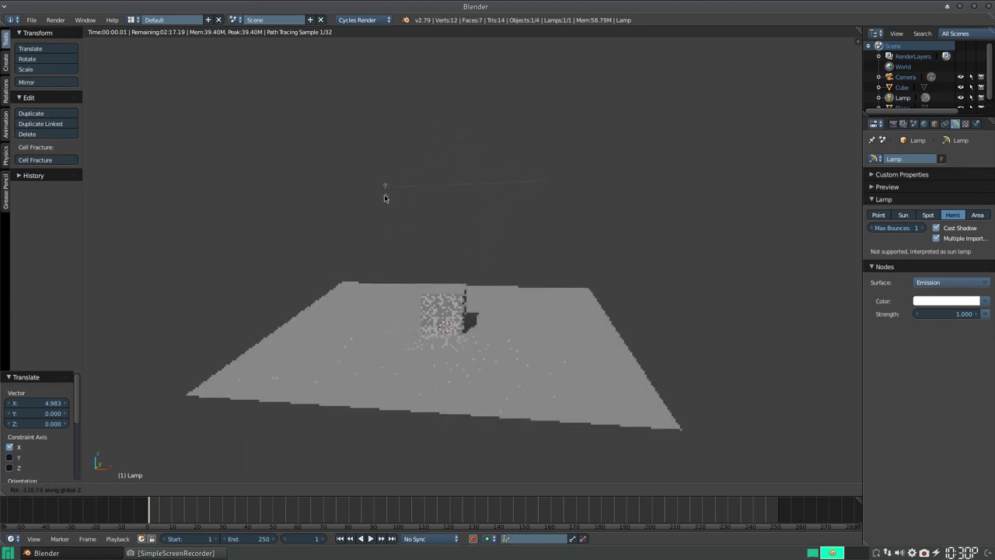
left_click(619, 309)
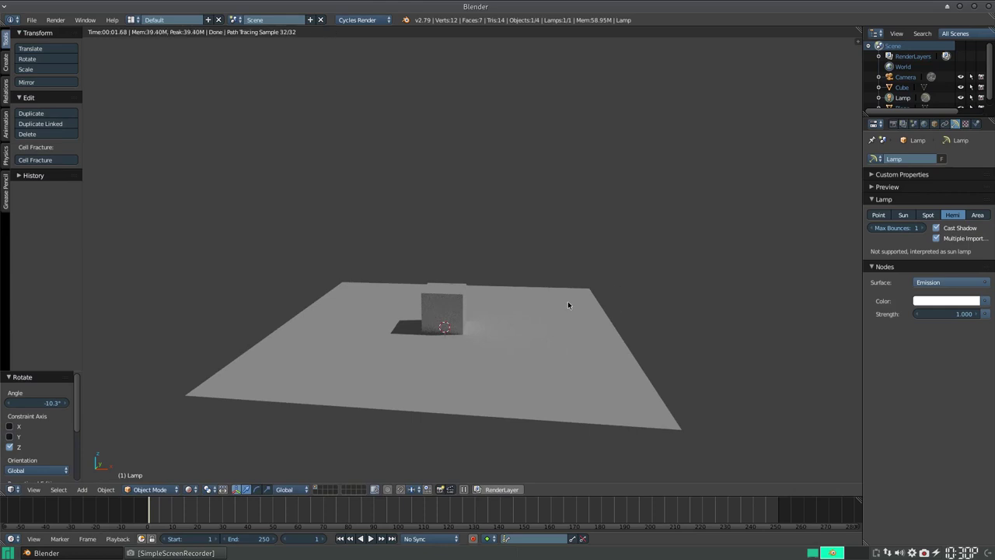
key("shift+z")
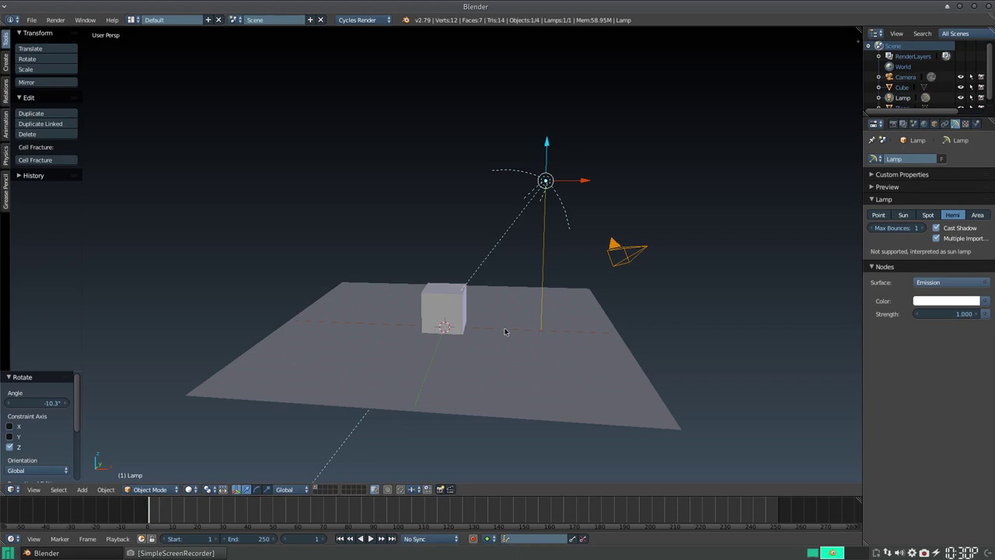
Set the hemi lamp colour to orange (R 1.000, G 0.571, B 0.093) and preview it rendered
left_click(923, 302)
left_click(910, 209)
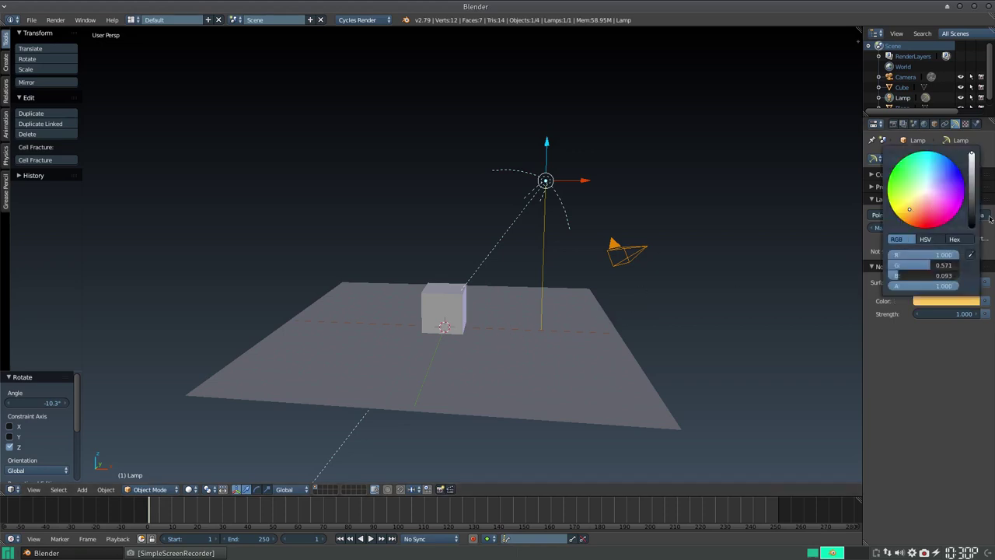
key("shift+z")
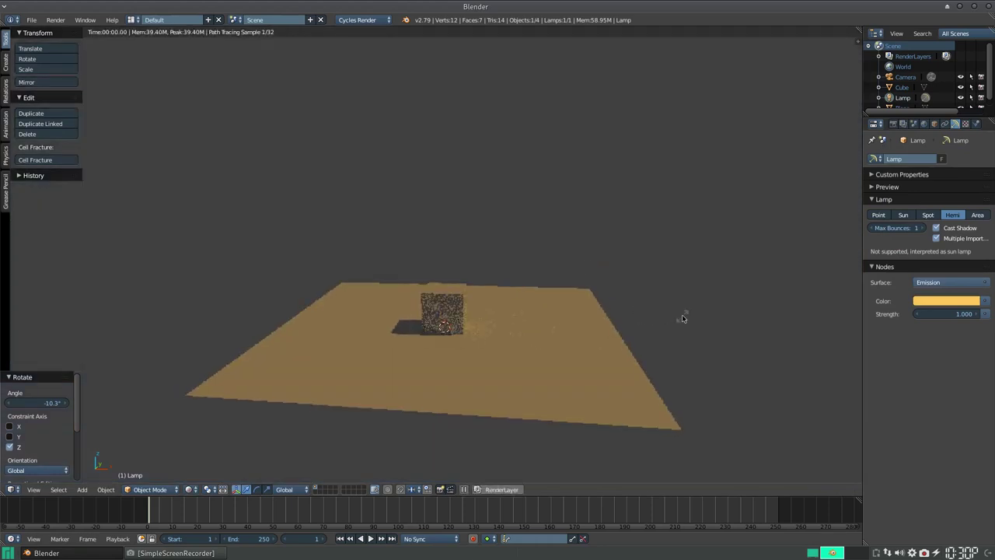
key("r")
key("z")
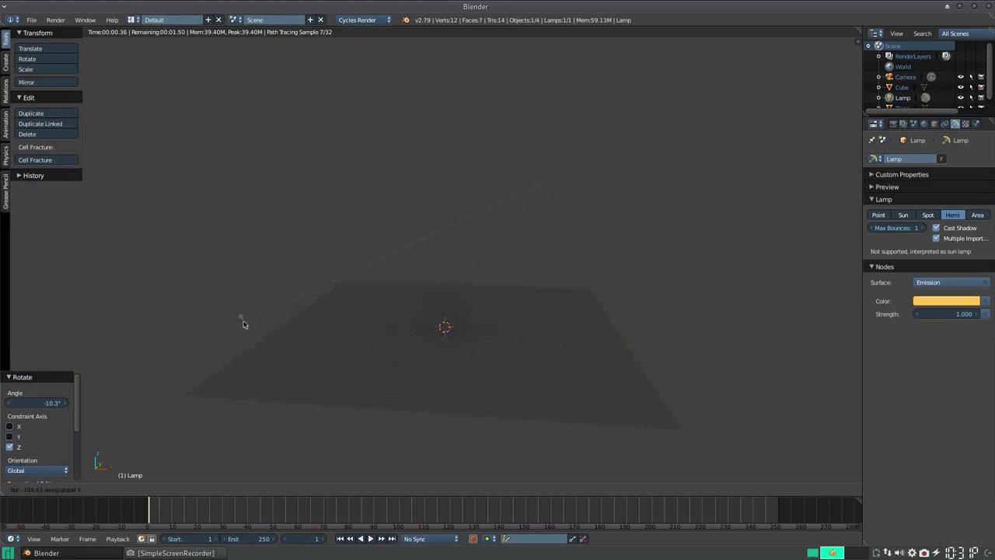
Undo the lamp's last X rotation and preview the scene in Cycles rendered shading
left_click(242, 324)
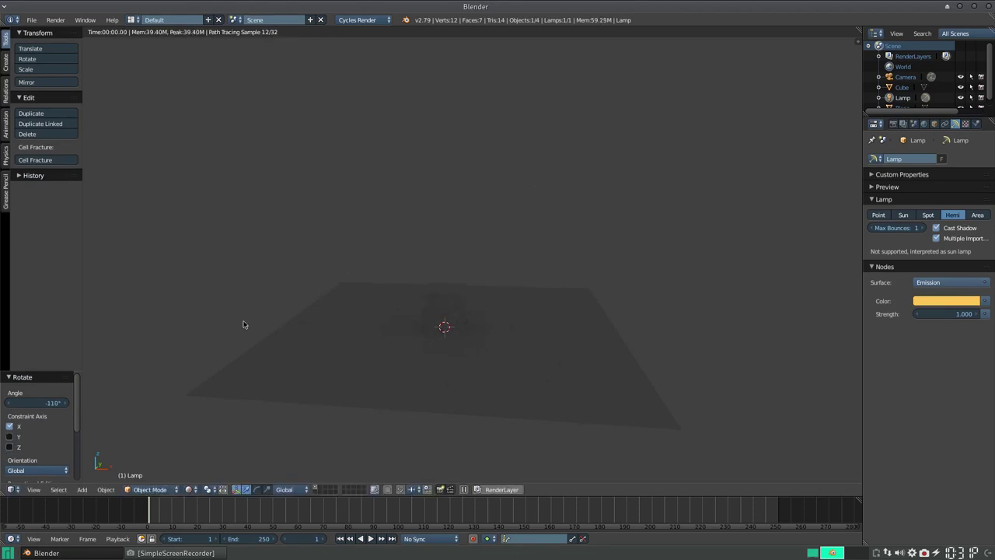
key("shift+z")
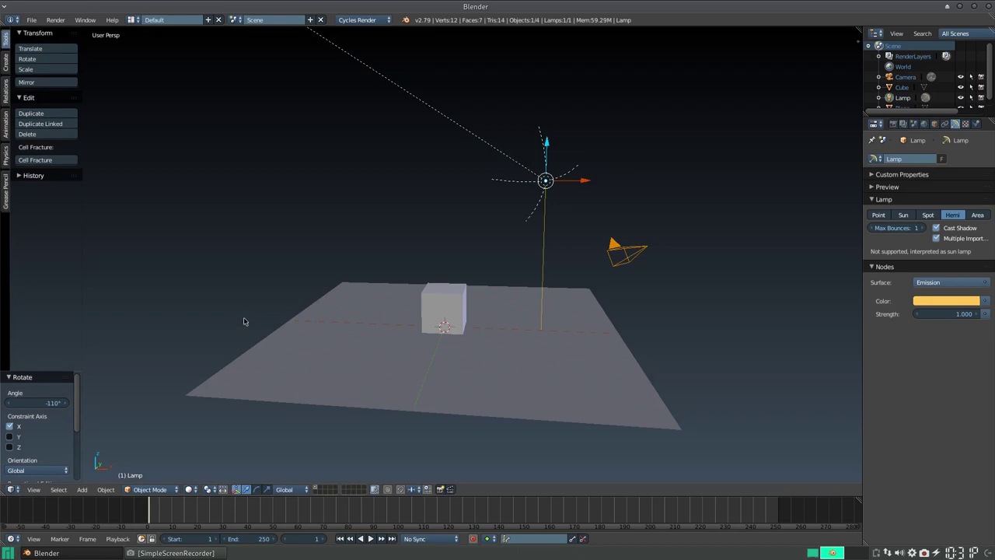
key("ctrl+z")
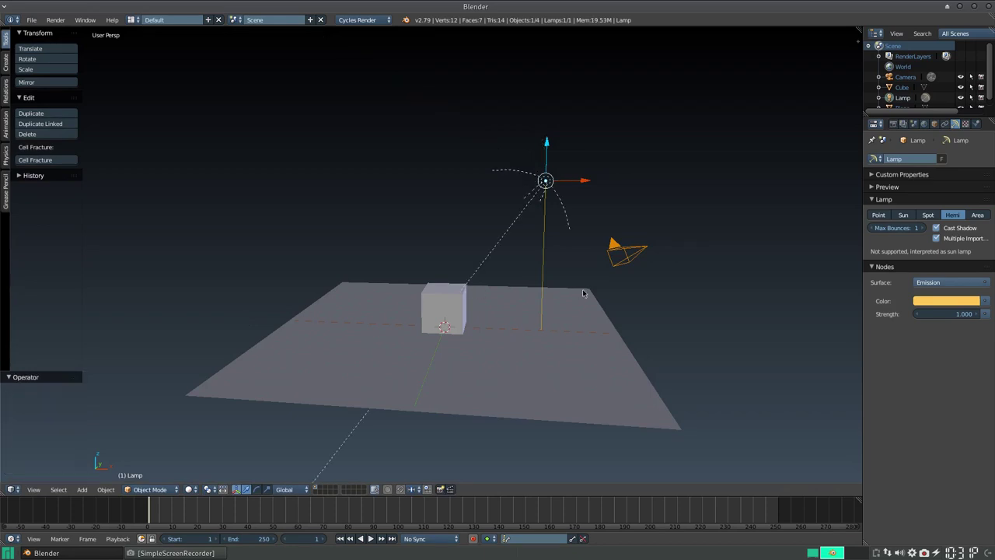
key("shift+z")
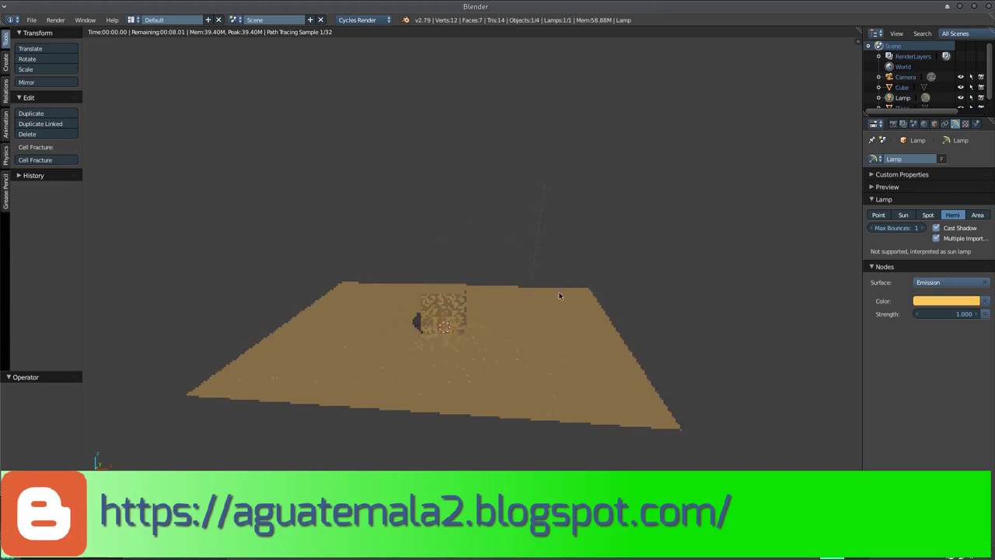
Tilt the Hemi lamp 67.6° about the Y axis and return to solid shading
left_click(468, 233)
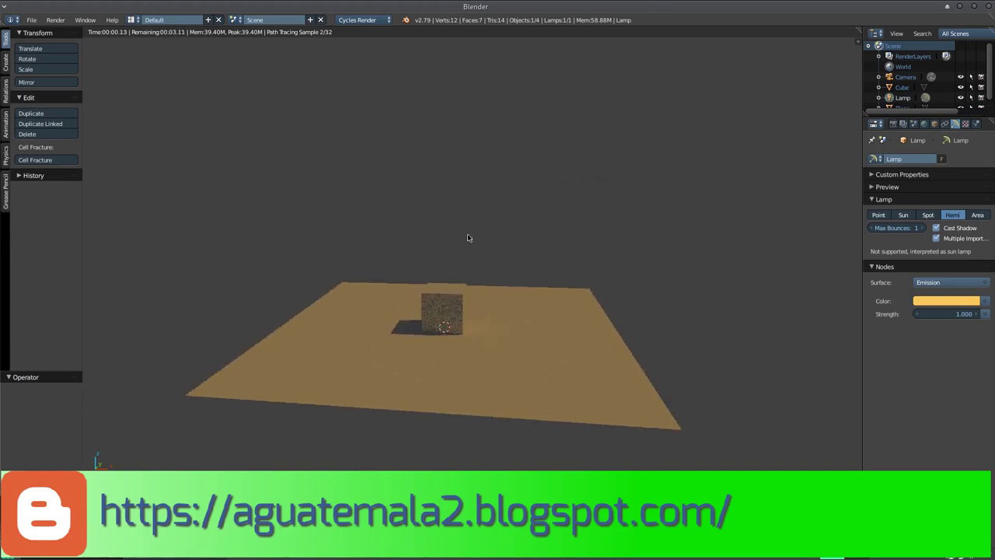
key("r")
key("z")
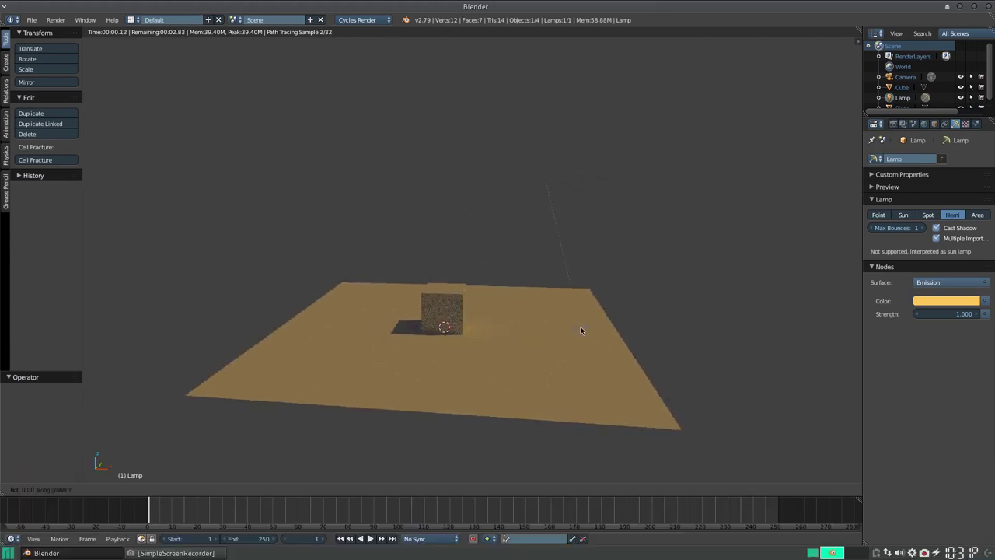
key("y")
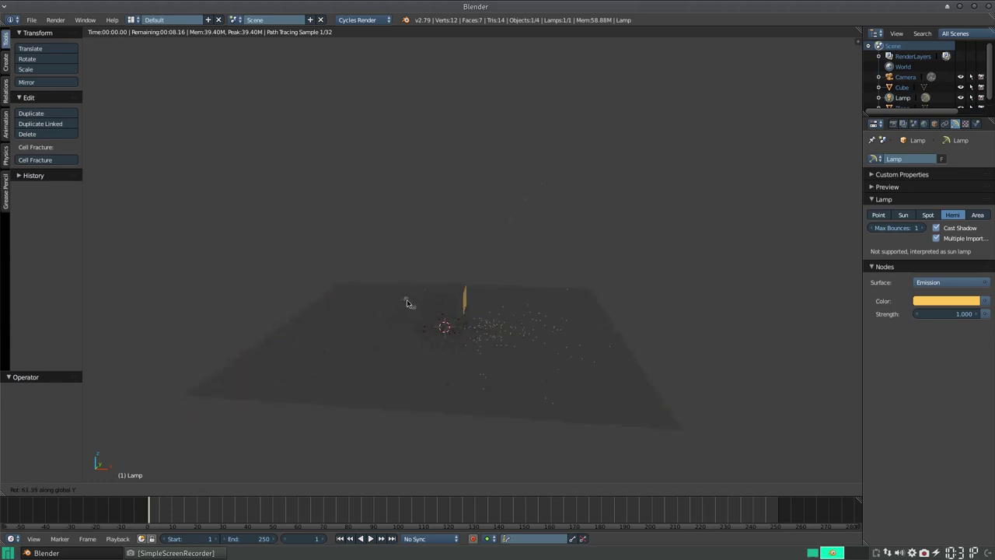
left_click(394, 288)
key("shift+z")
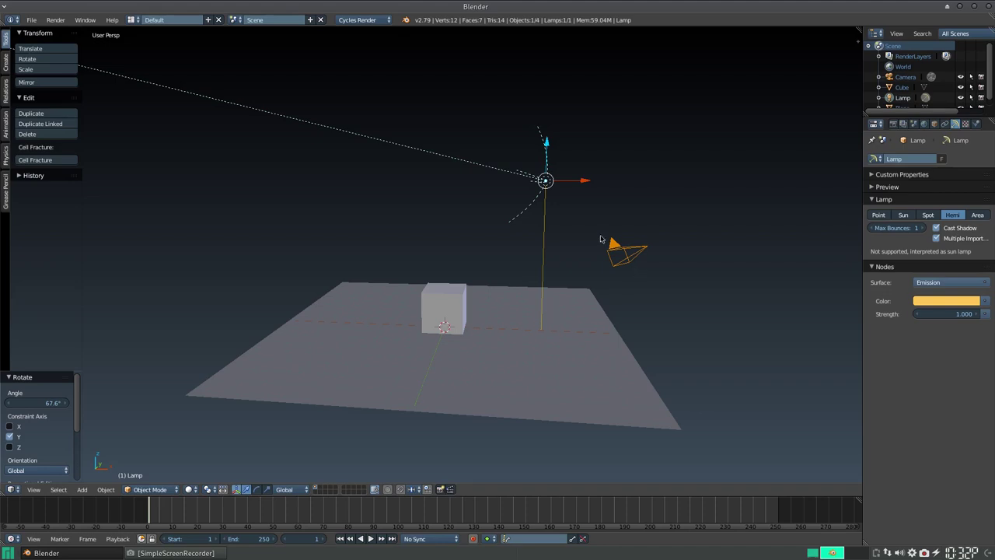
Turn the Hemi lamp a further 60° about the X axis
key("r")
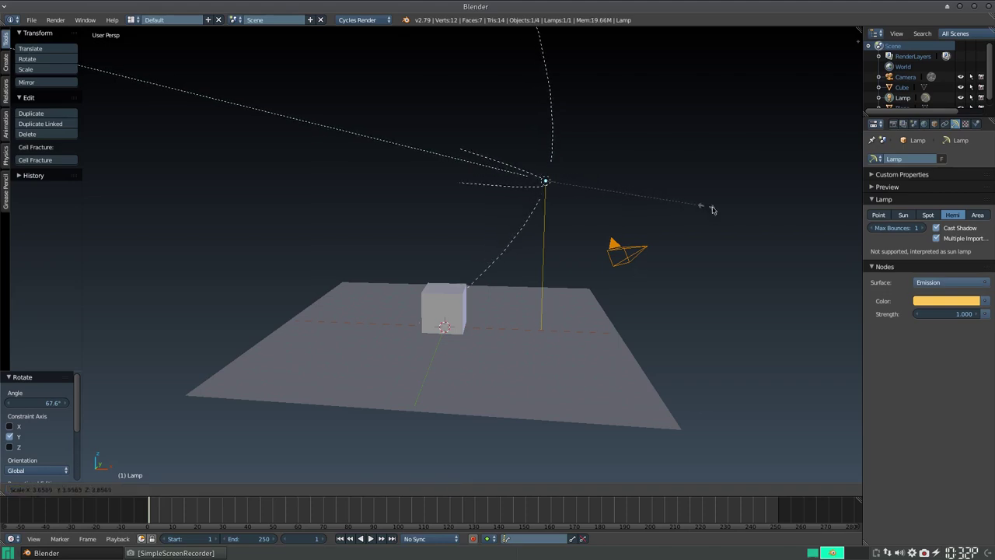
key("Escape")
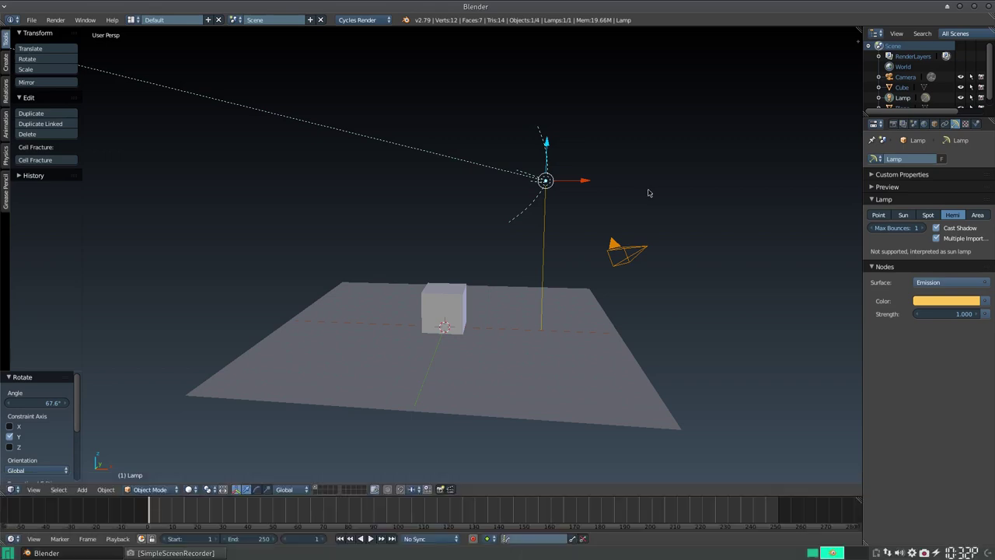
key("r")
type("x")
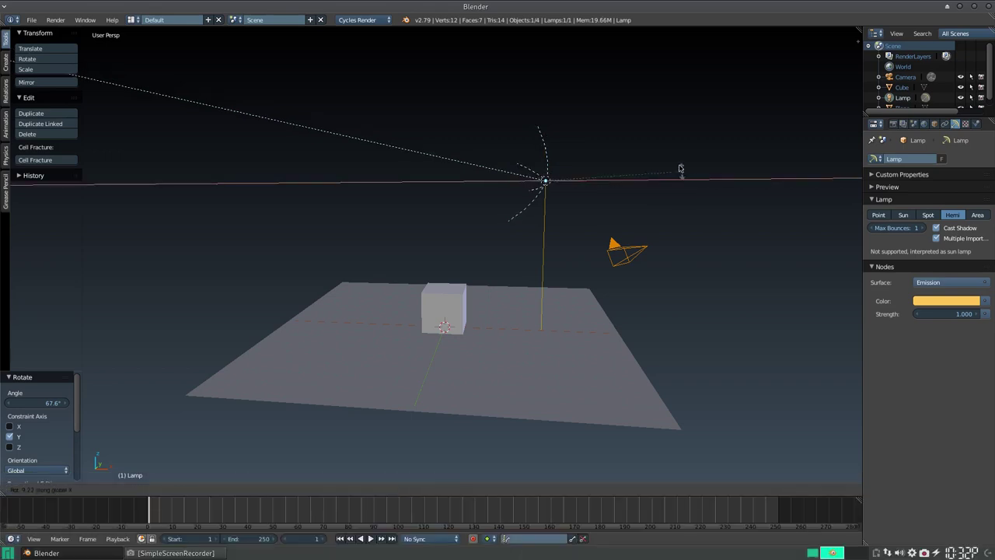
type("60")
key("Return")
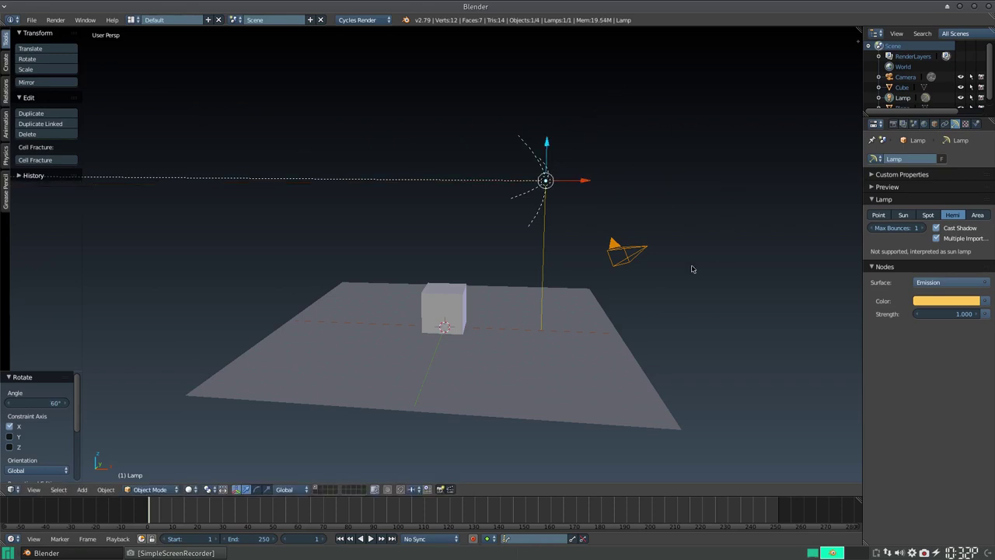
Turn the lamp -51.7° about Y so its direction line points toward the cube
key("r")
key("x")
key("y")
left_click(627, 151)
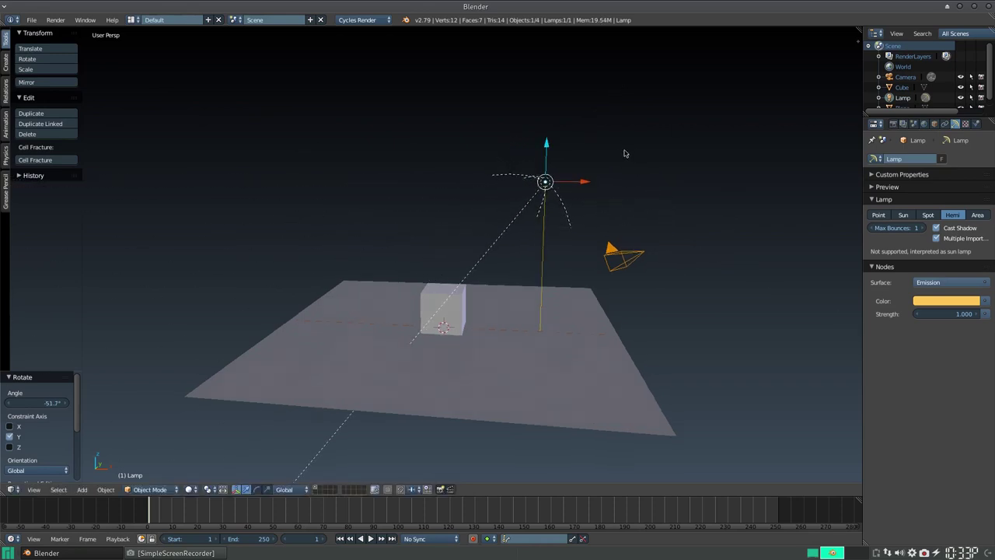
Move the Hemi lamp 1.715 units along Y, then orbit and zoom to inspect it
middle_click_drag(625, 153, 612, 210)
left_click_drag(547, 254, 559, 222)
mouse_move(558, 221)
middle_mouse_down()
mouse_move(587, 233)
mouse_move(567, 236)
middle_mouse_up()
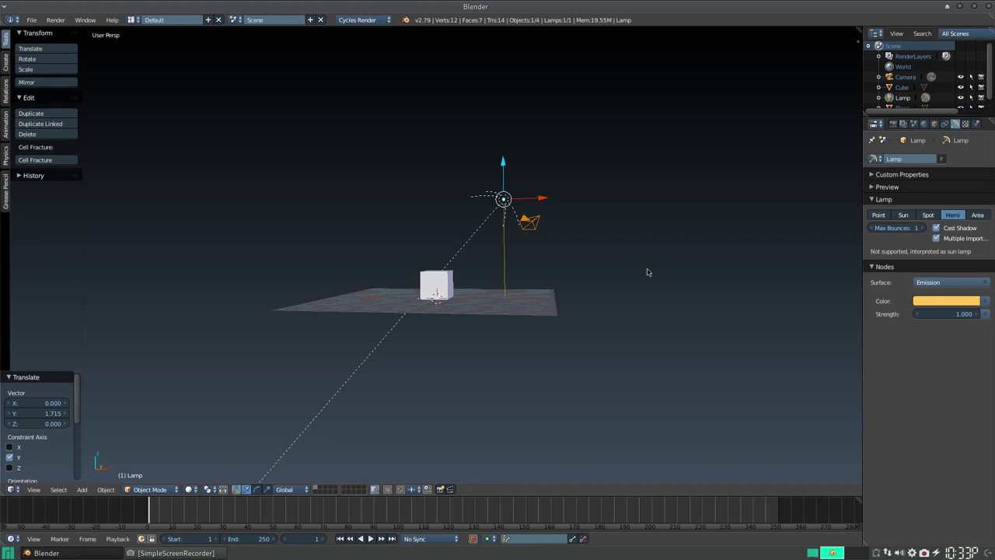
middle_click_drag(645, 264, 657, 315)
scroll(641, 330, "up", 3)
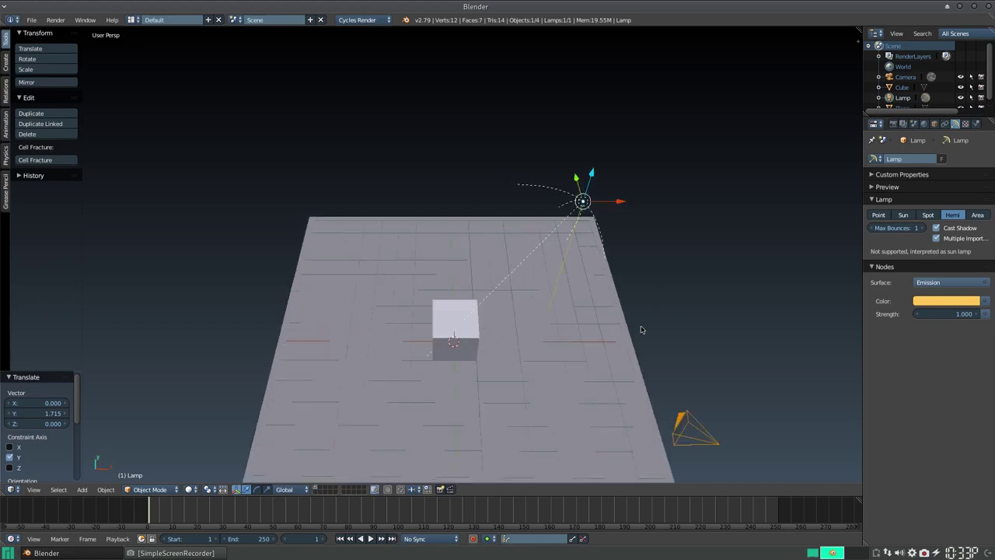
scroll(641, 330, "up", 1)
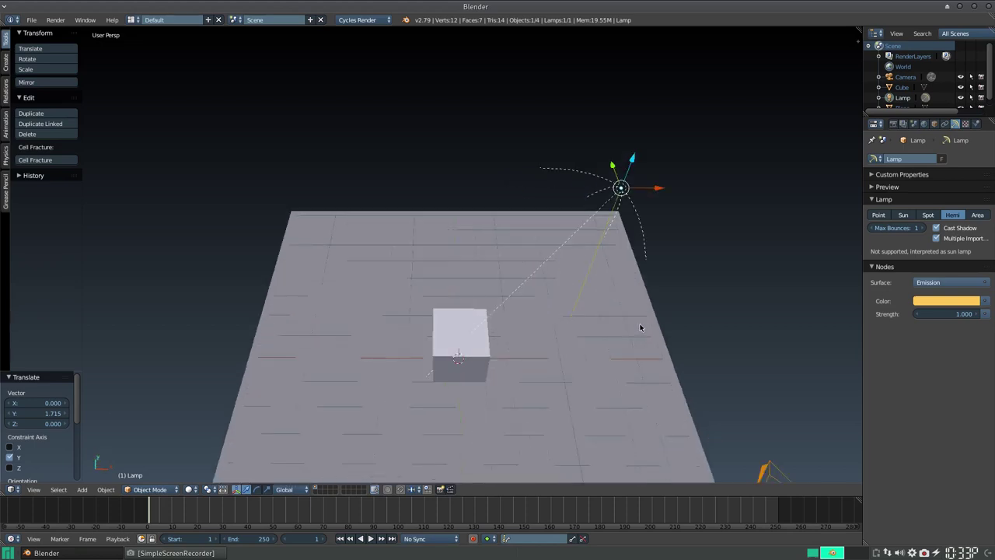